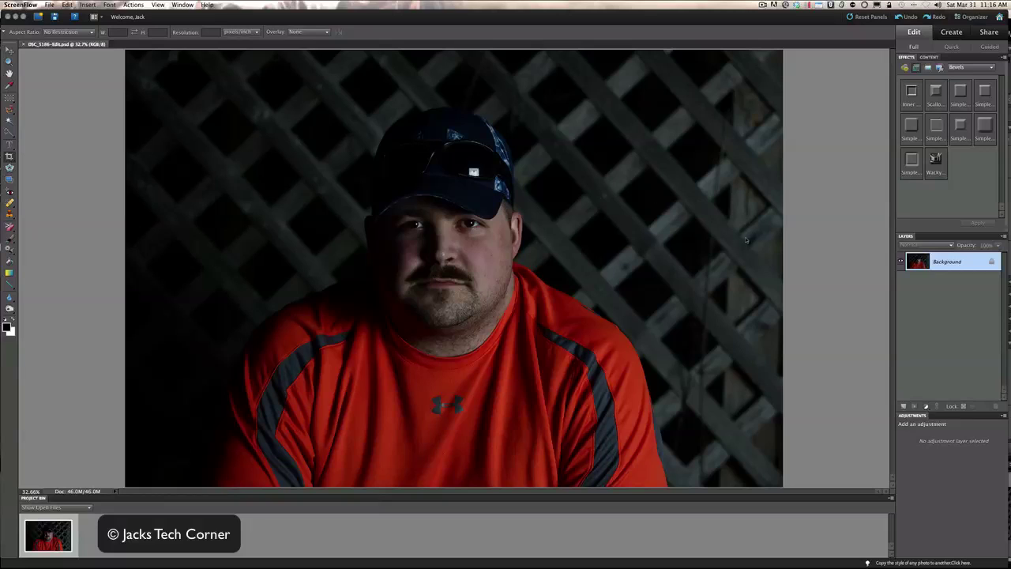
Duplicate the Background layer and rename the copy Main
click(949, 297)
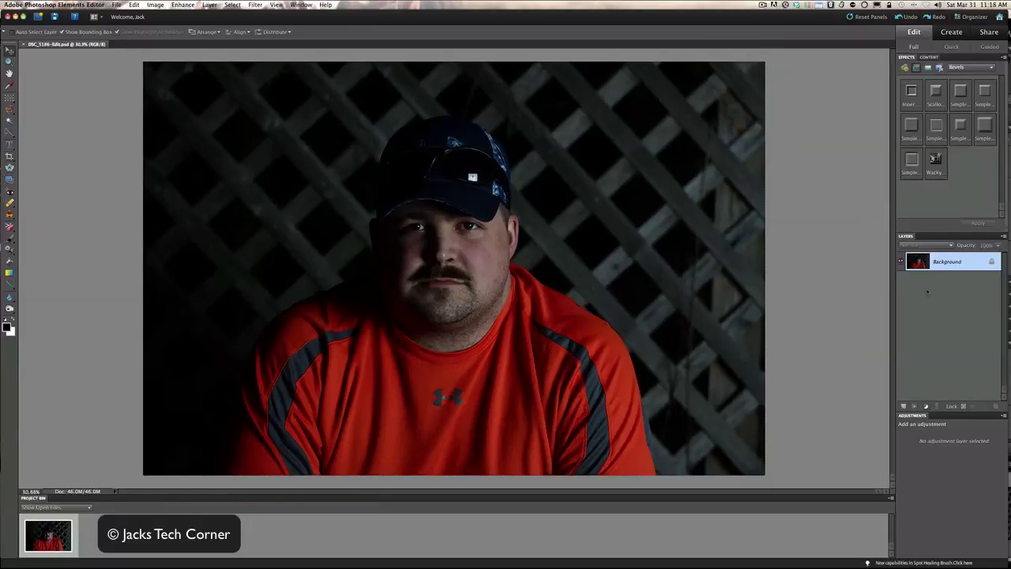
key(super+j)
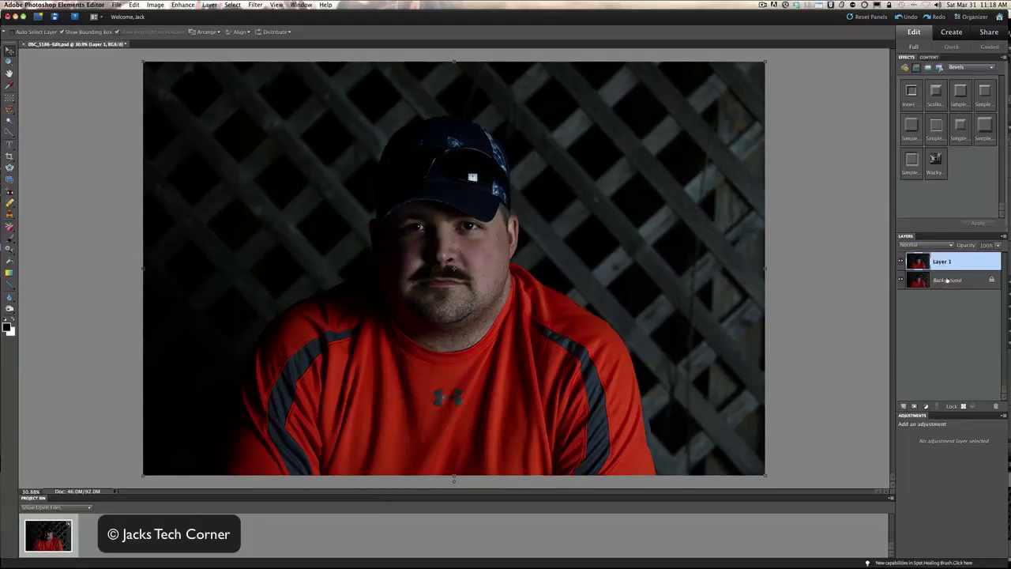
double_click(943, 263)
text(Mid)
text(ain)
key(Return)
Retouch the stray twig above the cap with a 200 px Content-Aware Spot Healing Brush on the Main layer
click(10, 61)
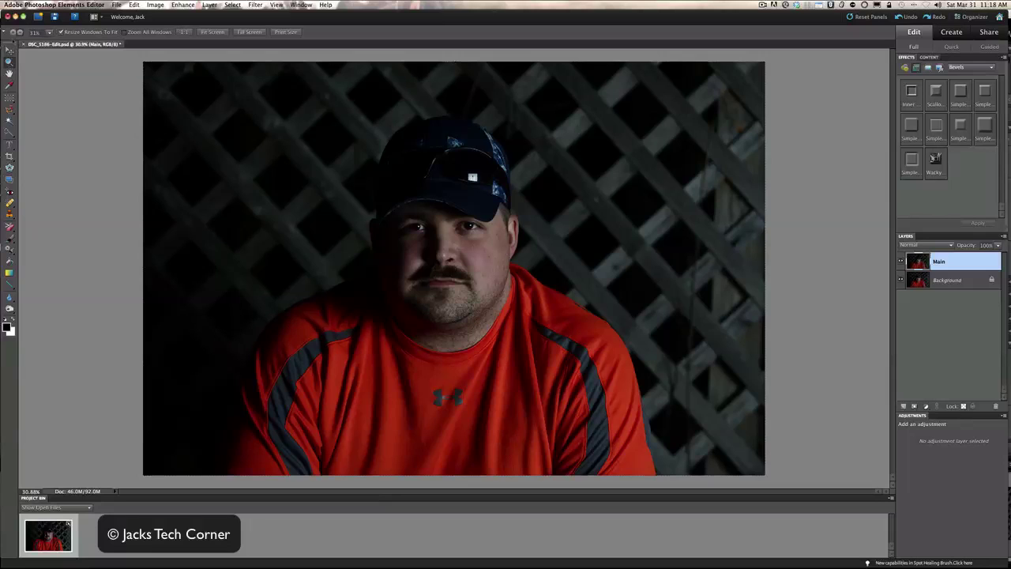
click(695, 174)
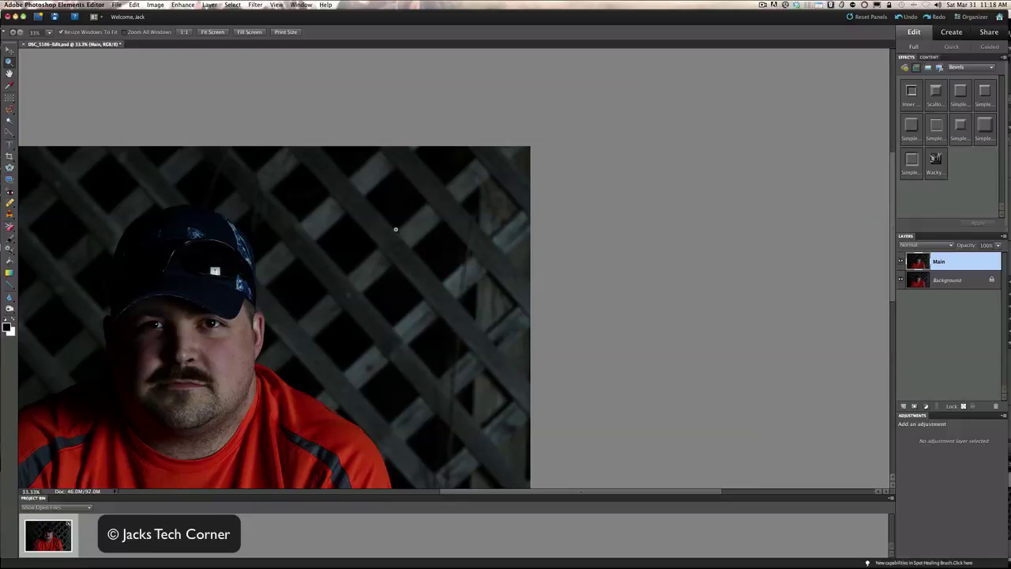
drag(601, 496, 531, 494)
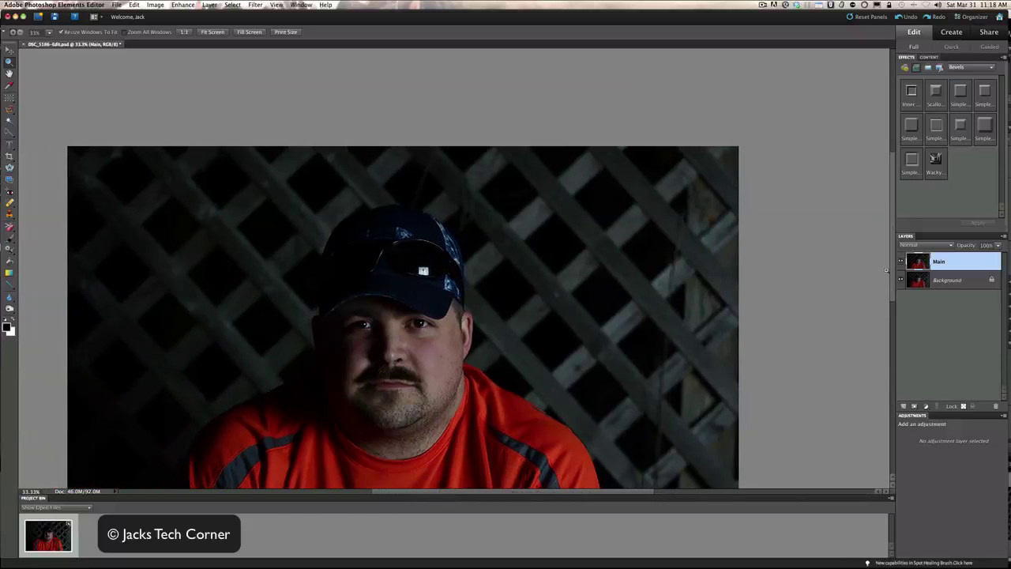
drag(893, 274, 893, 311)
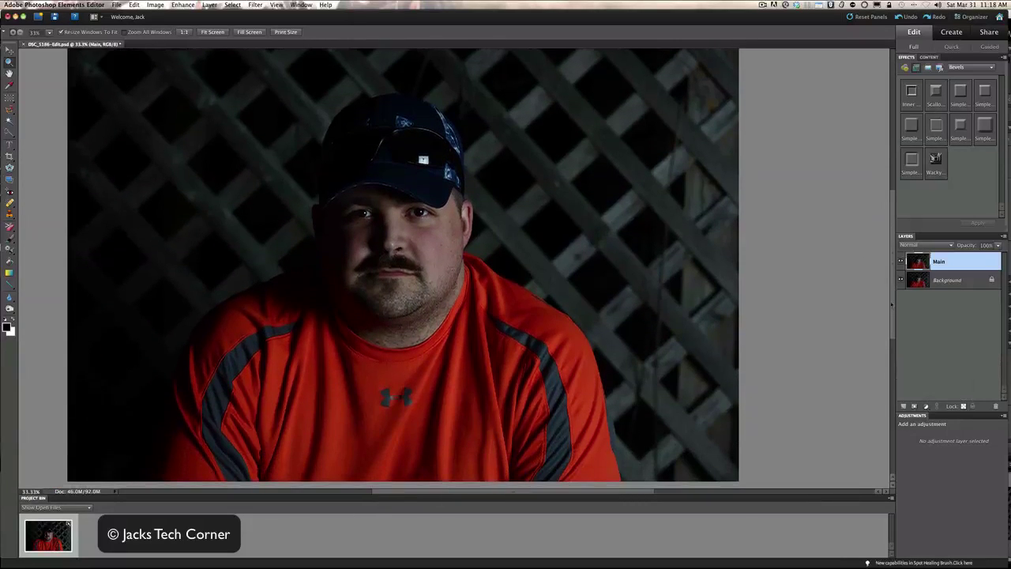
scroll(835, 242, up, 3)
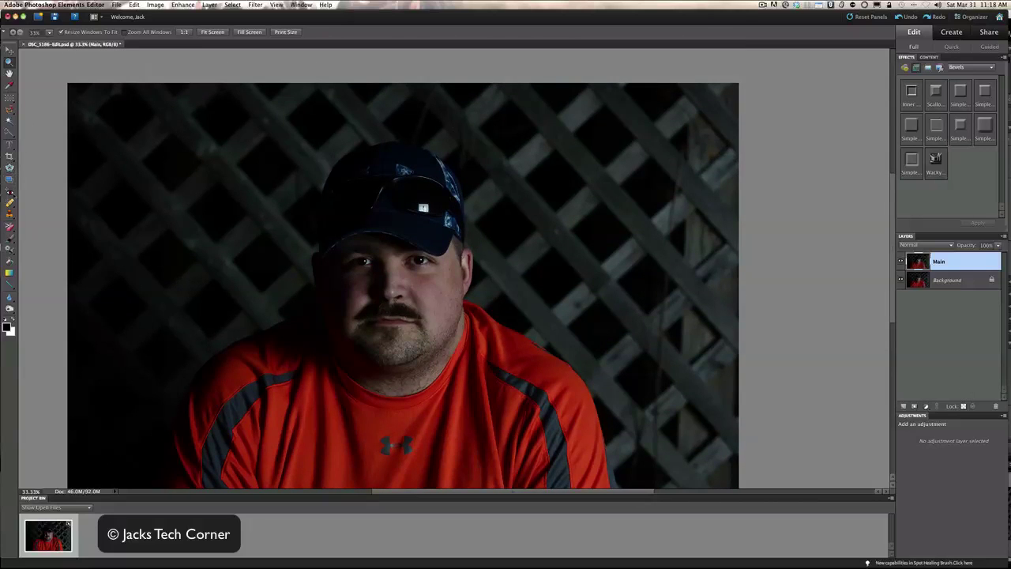
click(10, 203)
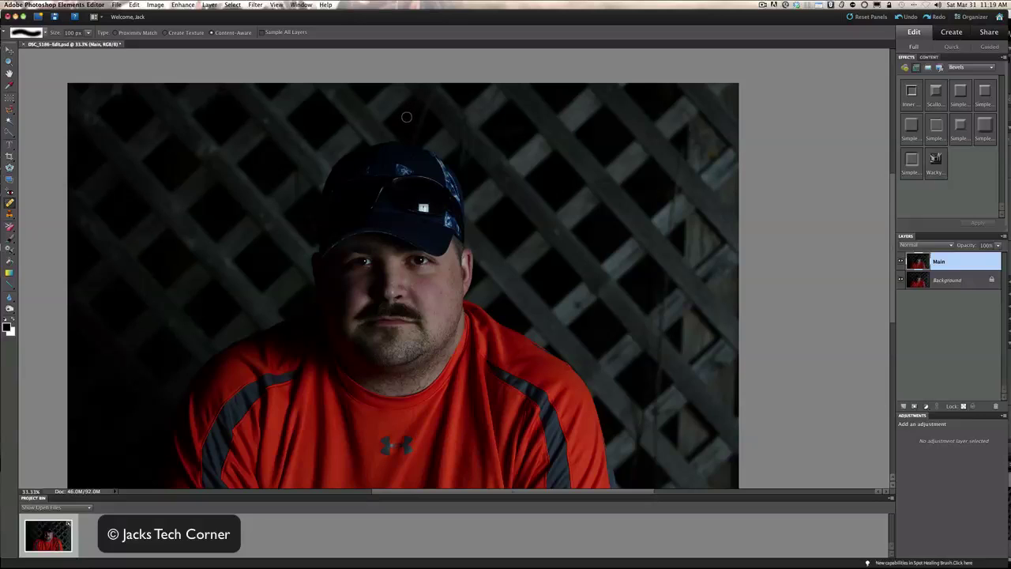
key(bracketleft)
key(bracketleft)
key(bracketright)
key(bracketright)
key(bracketright)
key(bracketright)
key(bracketright)
key(bracketright)
key(bracketright)
Clone clean lattice over the twig remains just above the cap with an enlarged Clone Stamp
click(9, 214)
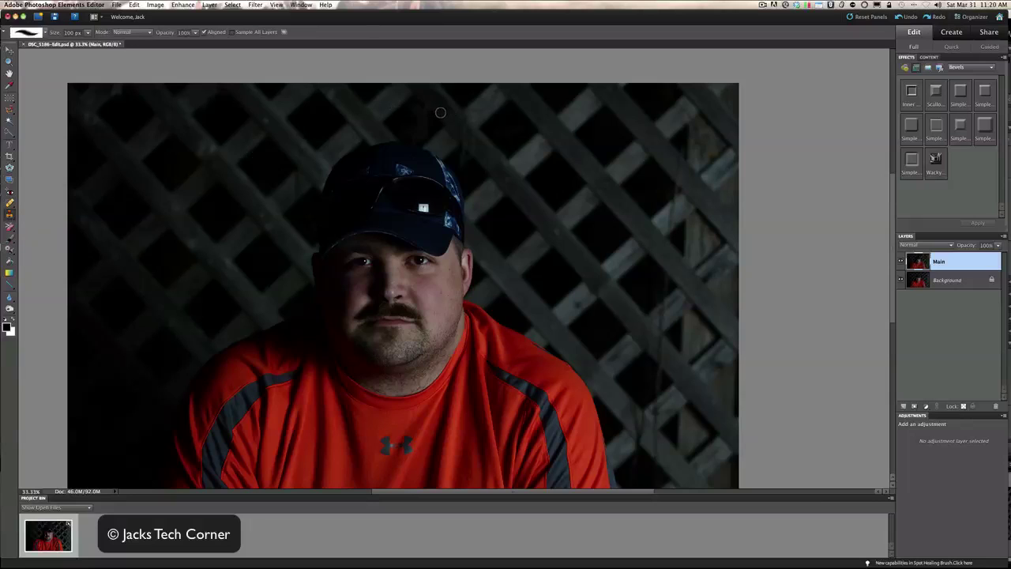
key(bracketright)
key(bracketright)
key(bracketright)
alt+click(446, 112)
click(431, 94)
Clone away the vine over the upper-right part of the lattice with the Clone Stamp
mouse_move(648, 144)
mouse_down()
mouse_move(679, 167)
mouse_move(654, 144)
mouse_up()
key(bracketright)
drag(672, 210, 651, 228)
click(696, 155)
click(699, 150)
click(704, 143)
mouse_move(687, 112)
mouse_down()
mouse_move(669, 126)
mouse_move(662, 175)
mouse_up()
Reduce the Clone Stamp to 100 px and clone lattice over the vine beside the shoulder on the right
key(bracketleft)
key(bracketleft)
key(bracketleft)
key(bracketleft)
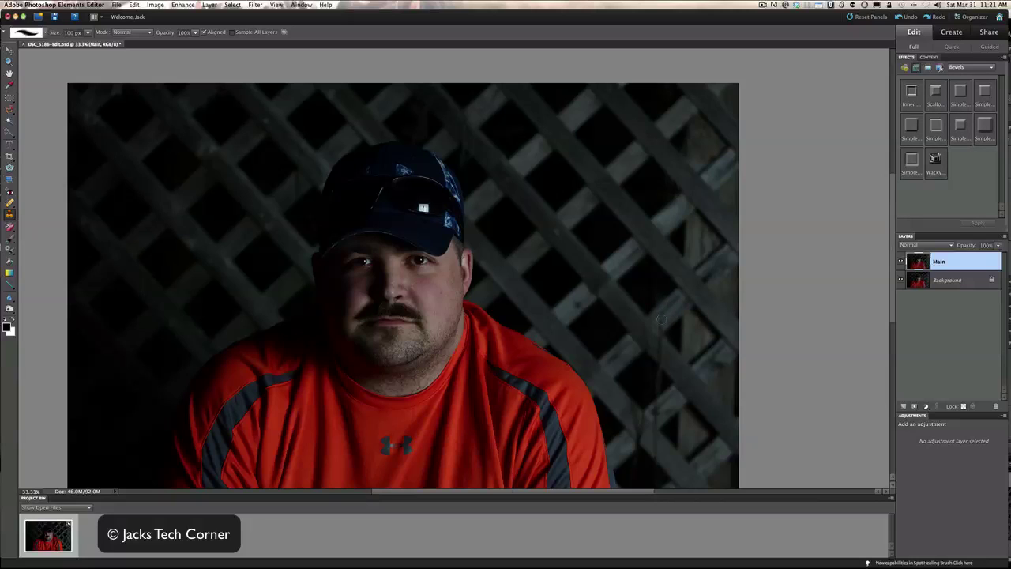
alt+click(672, 364)
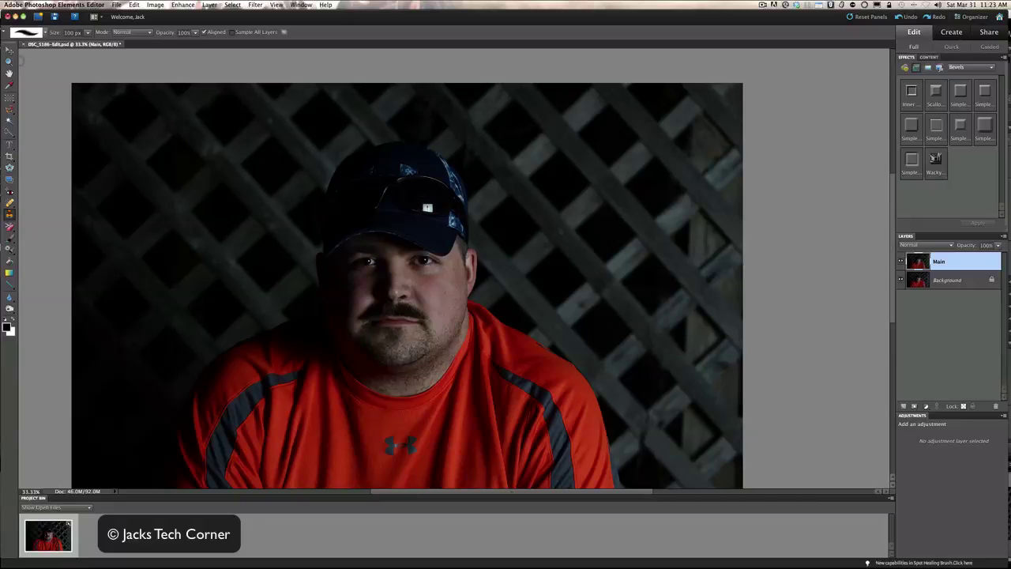
Heal the bright white reflection in the sunglasses lens with a Content-Aware Spot Healing Brush of about 100 px
click(8, 61)
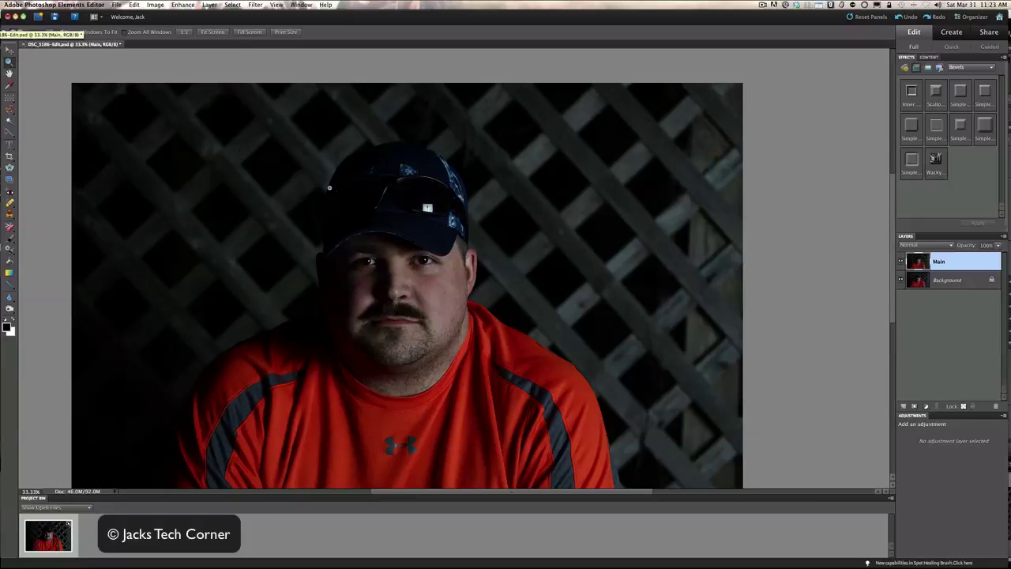
click(428, 207)
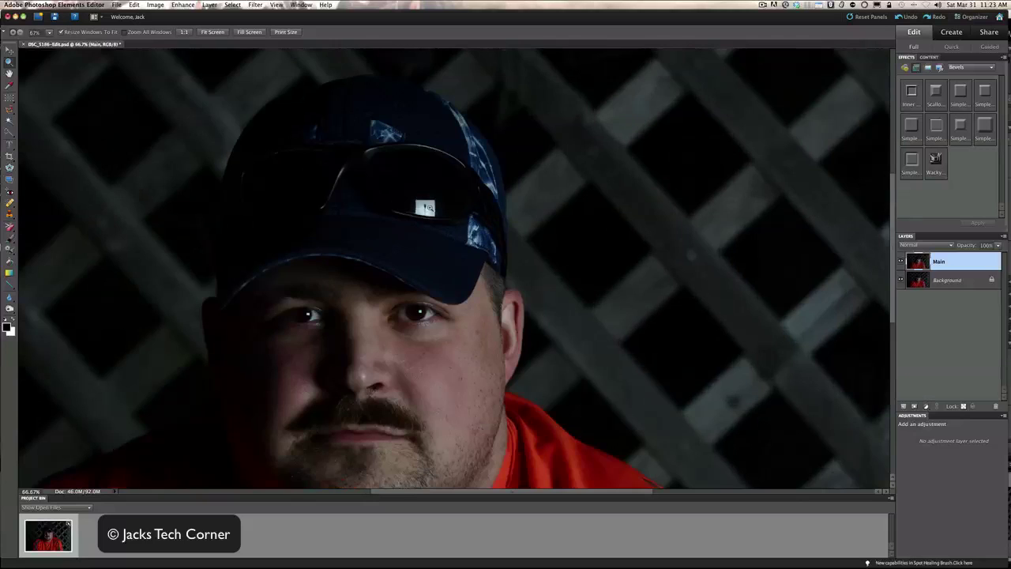
click(428, 207)
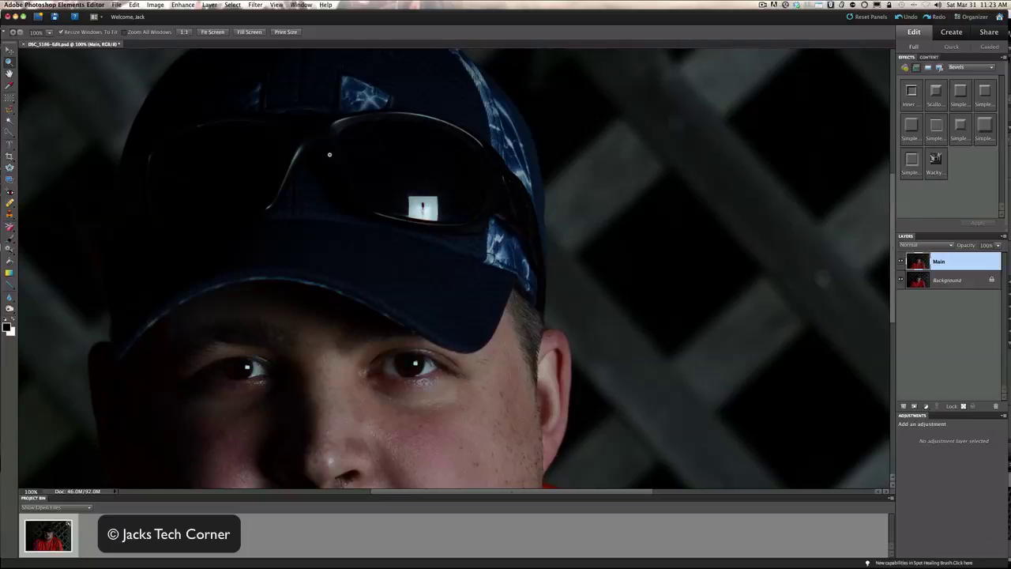
click(10, 214)
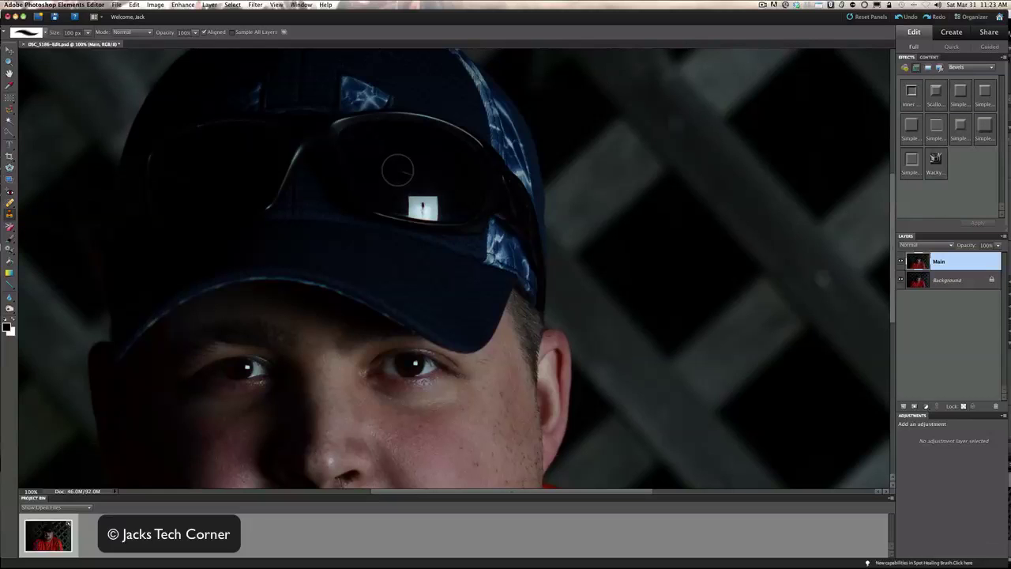
click(11, 203)
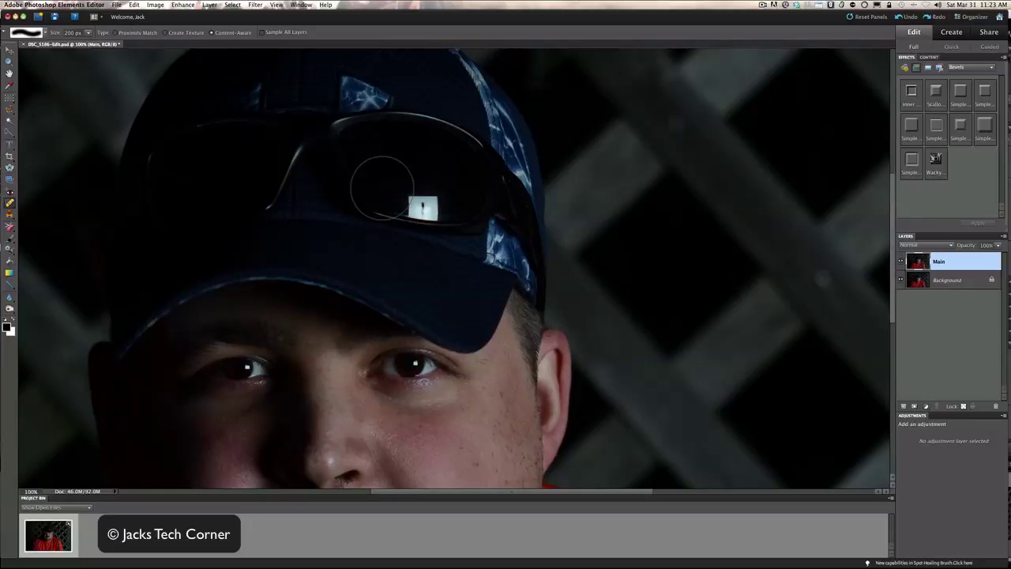
key(bracketleft)
key(bracketleft)
key(bracketleft)
key(bracketleft)
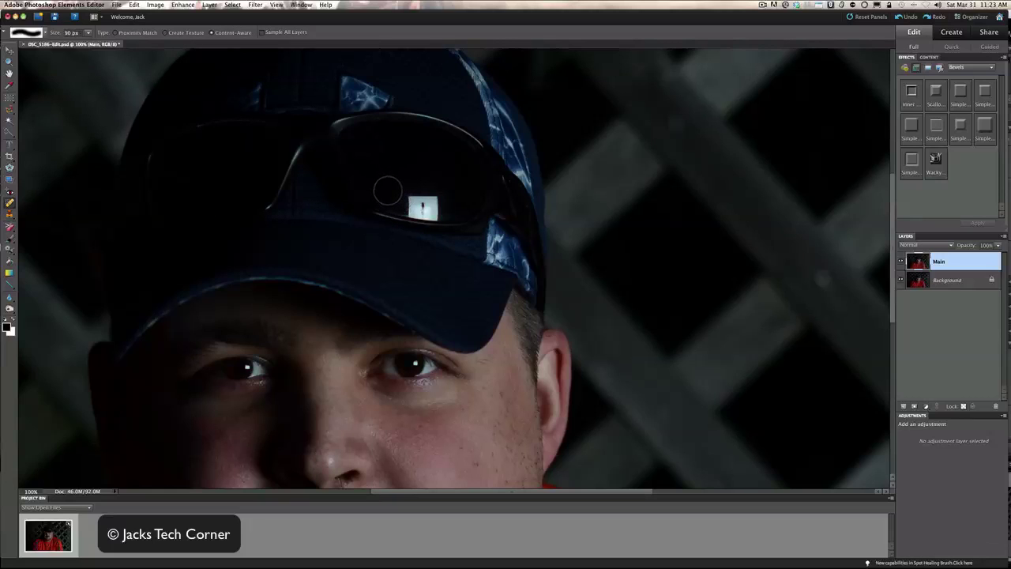
drag(387, 193, 450, 206)
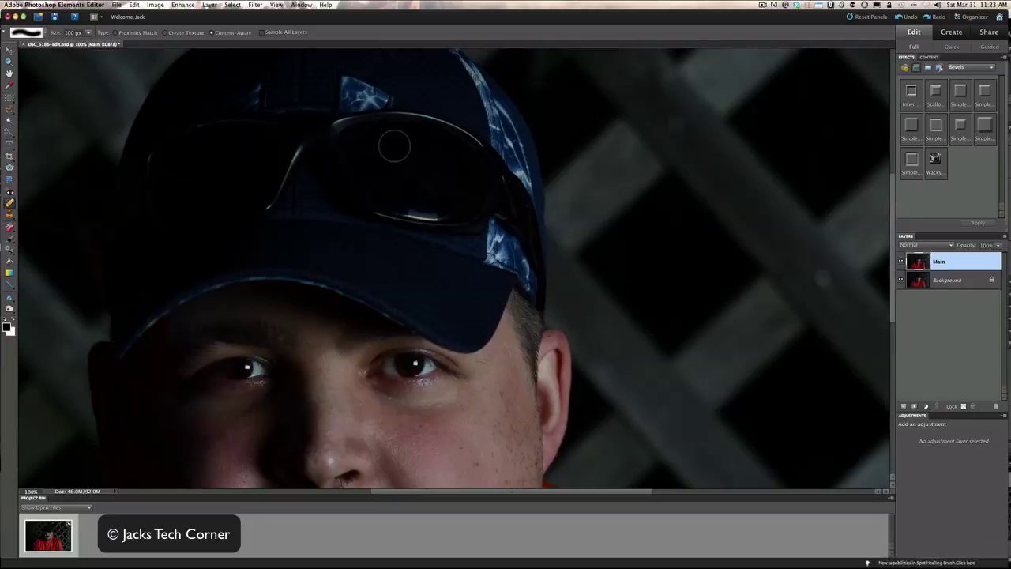
Heal the reflection remnants along the lower rim of the sunglasses lens with a 30 px Spot Healing Brush
key(bracketleft)
key(bracketleft)
key(bracketleft)
key(bracketleft)
key(bracketleft)
drag(393, 215, 454, 218)
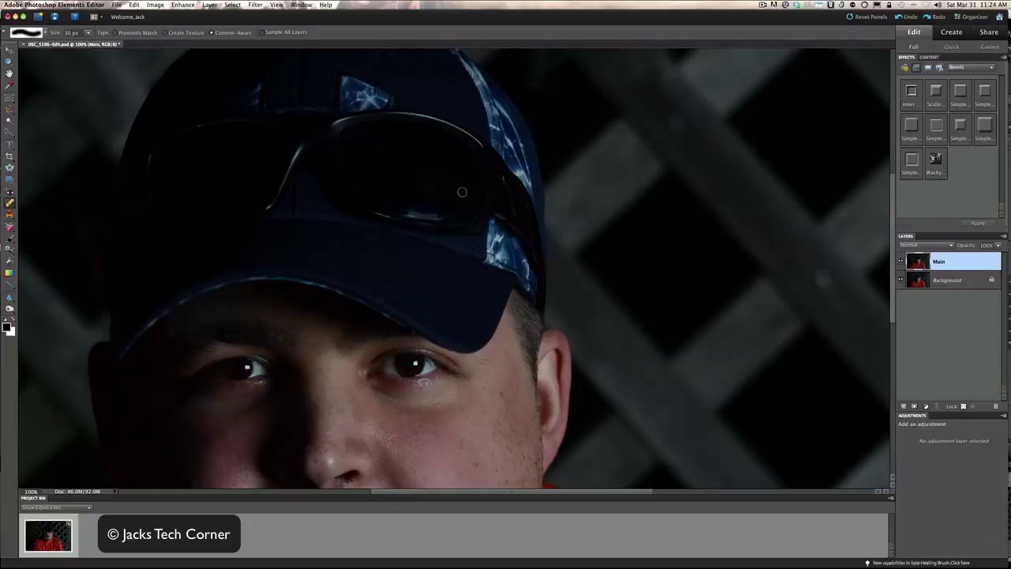
drag(440, 216, 394, 208)
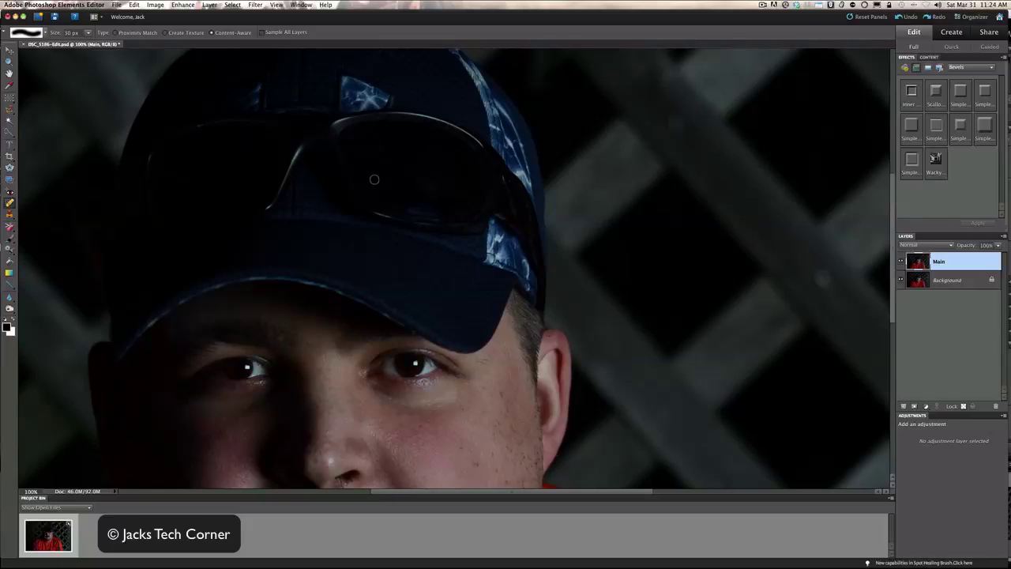
Clone dark lens texture over the last bluish traces in the sunglasses with a 50 px Clone Stamp
click(10, 214)
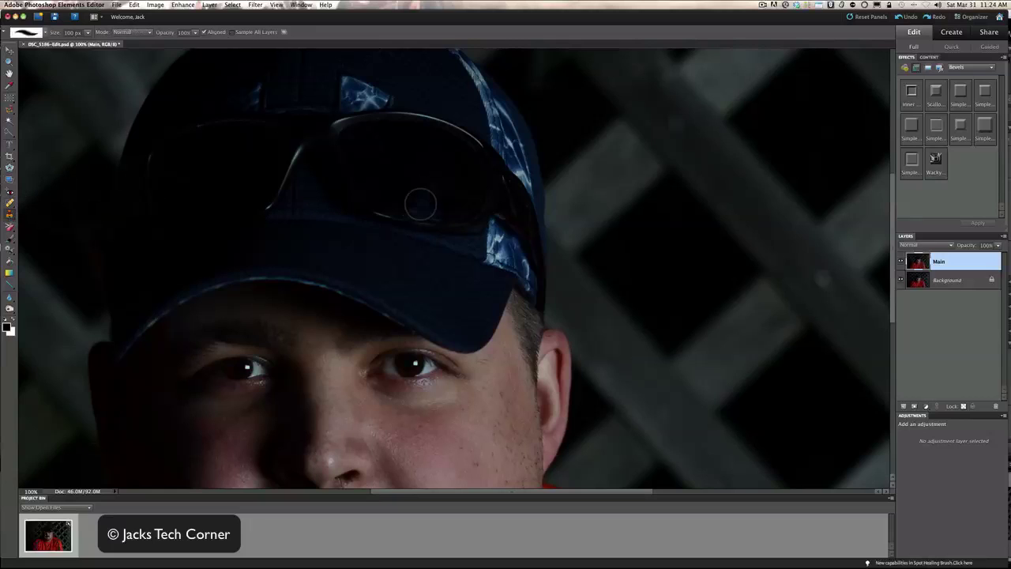
key(bracketleft)
key(bracketleft)
key(bracketleft)
key(bracketleft)
key(bracketleft)
key(bracketleft)
key(bracketright)
mouse_move(395, 204)
mouse_down()
mouse_move(448, 213)
mouse_move(376, 199)
mouse_up()
Fit the whole photo in view and clone out the remaining vines on the lower-right lattice with a 175 px Clone Stamp
key(z)
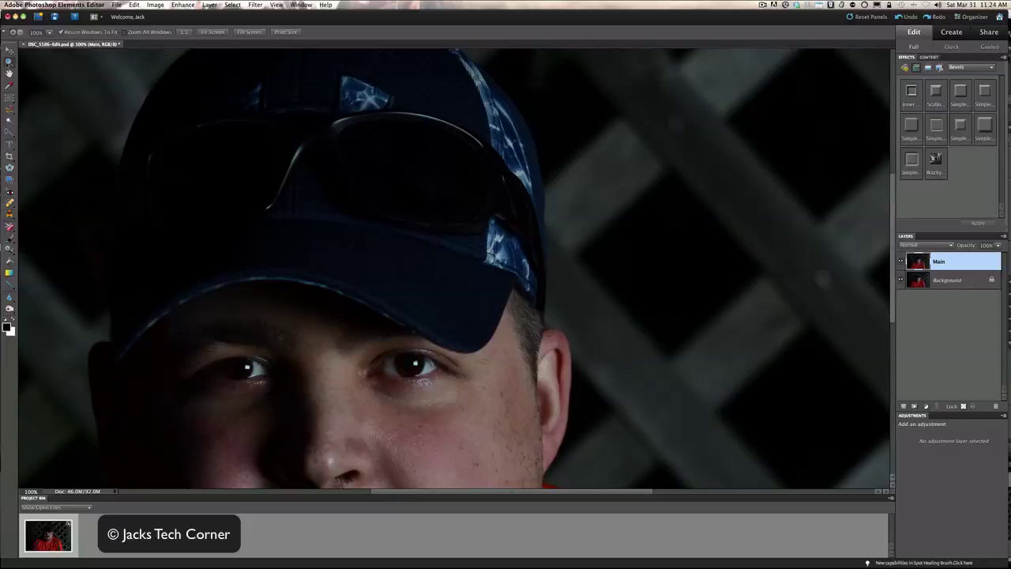
click(213, 32)
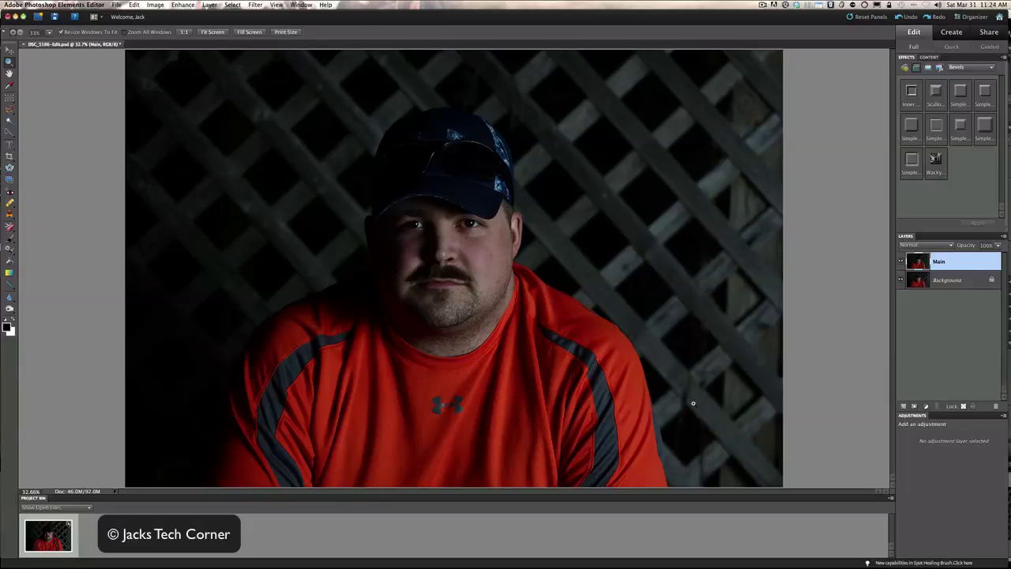
click(10, 213)
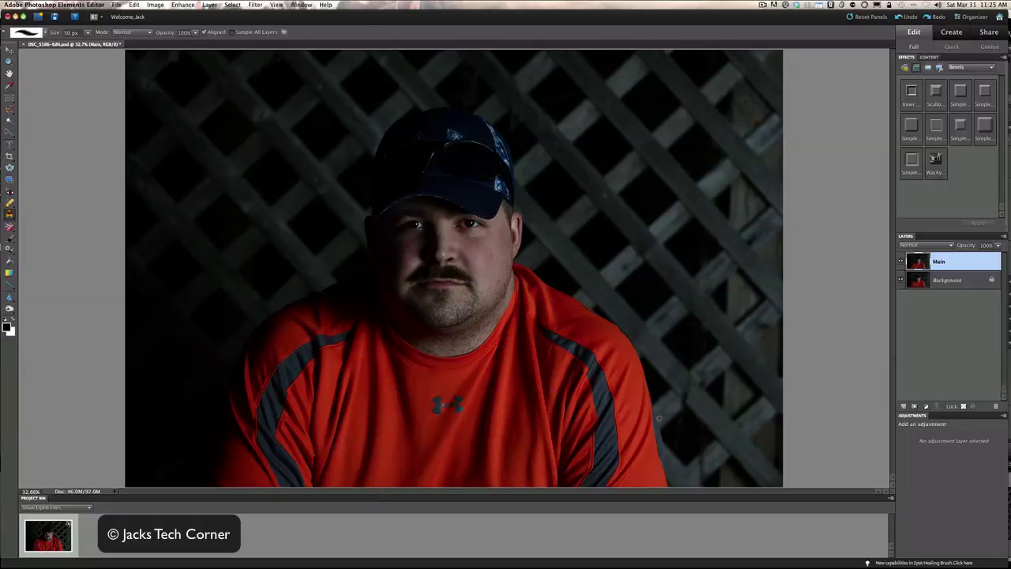
key(bracketright)
key(bracketright)
key(bracketright)
key(bracketright)
key(bracketright)
key(bracketright)
key(bracketright)
key(bracketright)
key(bracketleft)
alt+click(700, 403)
click(696, 404)
click(702, 461)
click(705, 476)
click(700, 455)
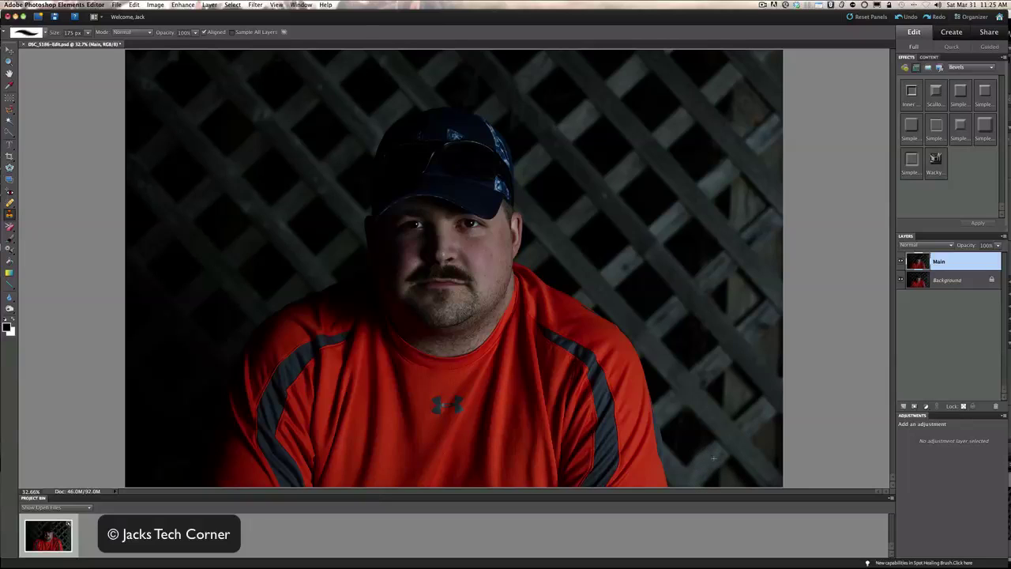
Clone out leftover twigs on the right lattice and above the cap, and toggle the Main layer's visibility to compare with the original
click(699, 309)
click(687, 288)
click(694, 293)
click(466, 88)
click(463, 79)
click(485, 62)
click(901, 263)
click(900, 263)
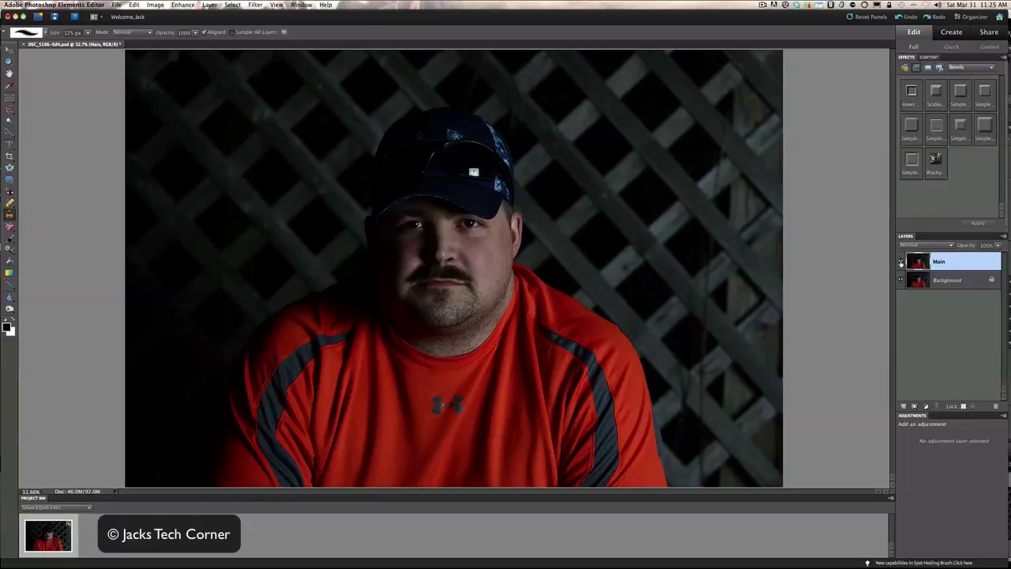
click(901, 263)
click(901, 263)
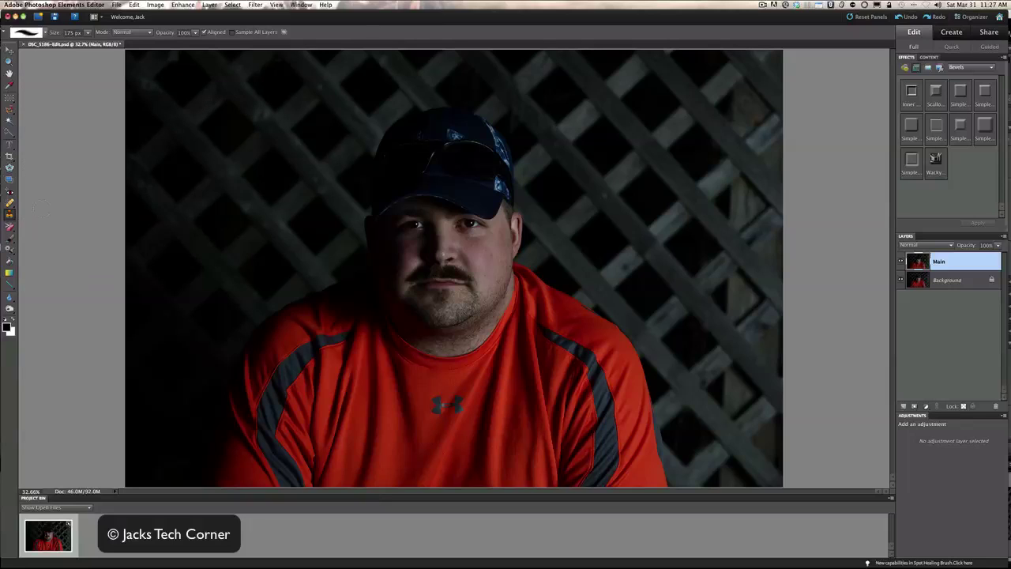
Select the lattice background around the man with the Quick Selection tool
key(a)
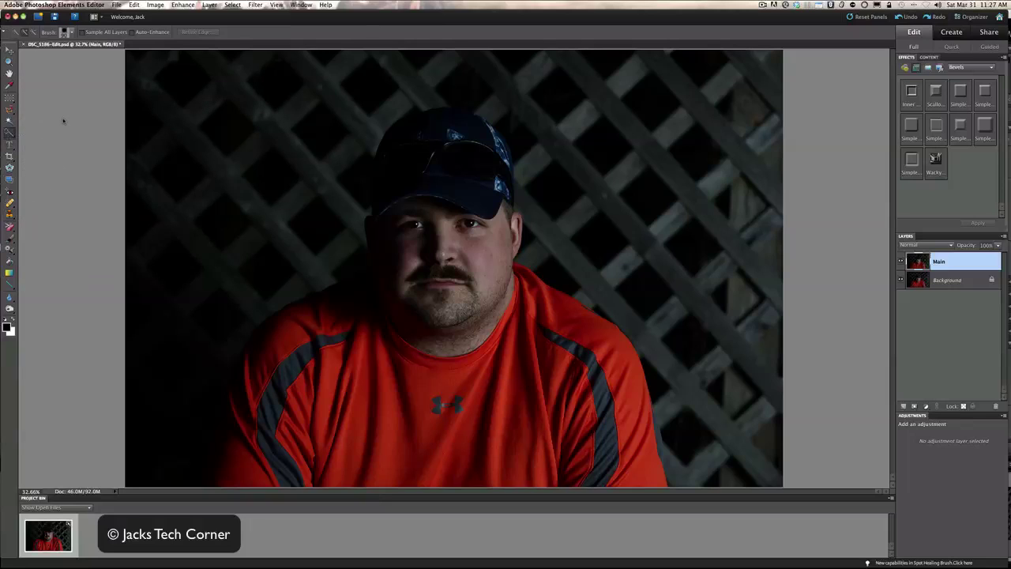
click(158, 71)
mouse_move(413, 70)
mouse_down()
mouse_move(743, 81)
mouse_move(745, 292)
mouse_up()
mouse_move(341, 120)
mouse_down()
mouse_move(328, 120)
mouse_move(333, 160)
mouse_move(297, 239)
mouse_move(269, 267)
mouse_up()
Subtract the shirt's shoulder and sleeve, the face and the cap from the background selection
key(bracketleft)
key(bracketleft)
key(bracketleft)
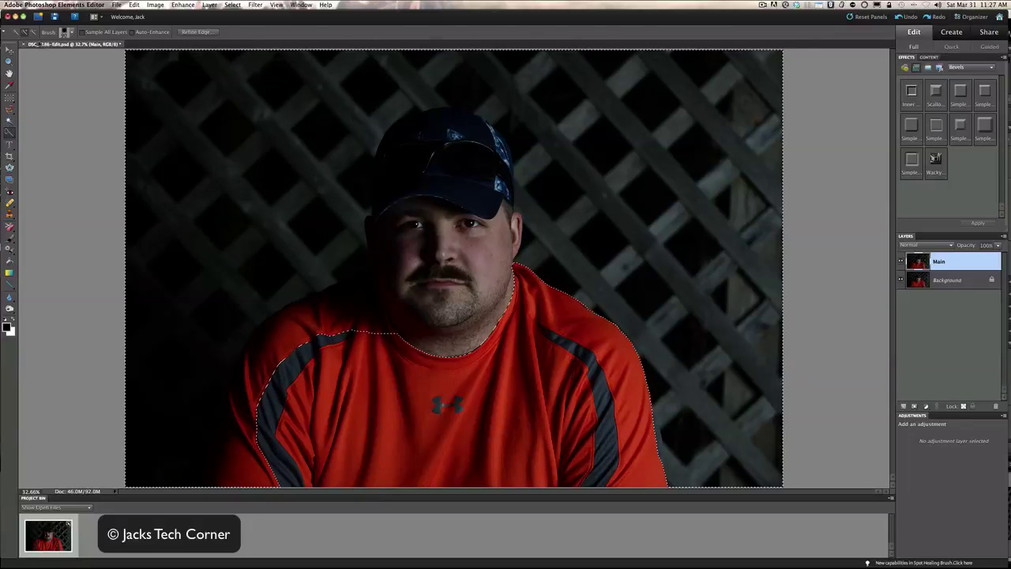
key(bracketright)
key(bracketright)
key(bracketright)
drag(324, 279, 361, 288)
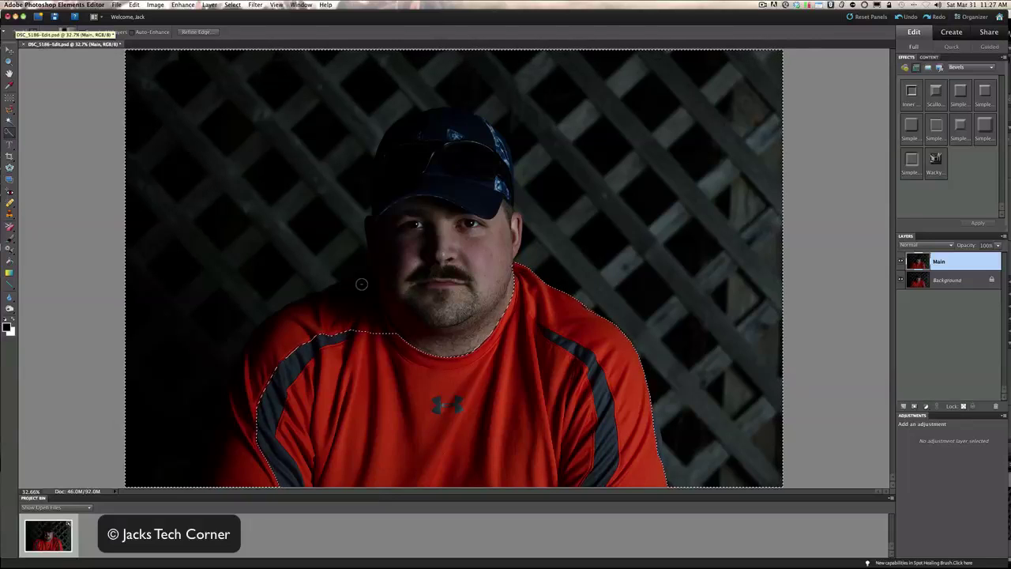
mouse_move(255, 360)
mouse_down()
mouse_move(240, 388)
mouse_move(229, 474)
mouse_move(260, 422)
mouse_move(355, 336)
mouse_up()
mouse_move(371, 299)
mouse_down()
mouse_move(369, 279)
mouse_move(405, 325)
mouse_move(389, 216)
mouse_move(401, 133)
mouse_move(470, 126)
mouse_move(496, 150)
mouse_move(507, 182)
mouse_move(500, 209)
mouse_up()
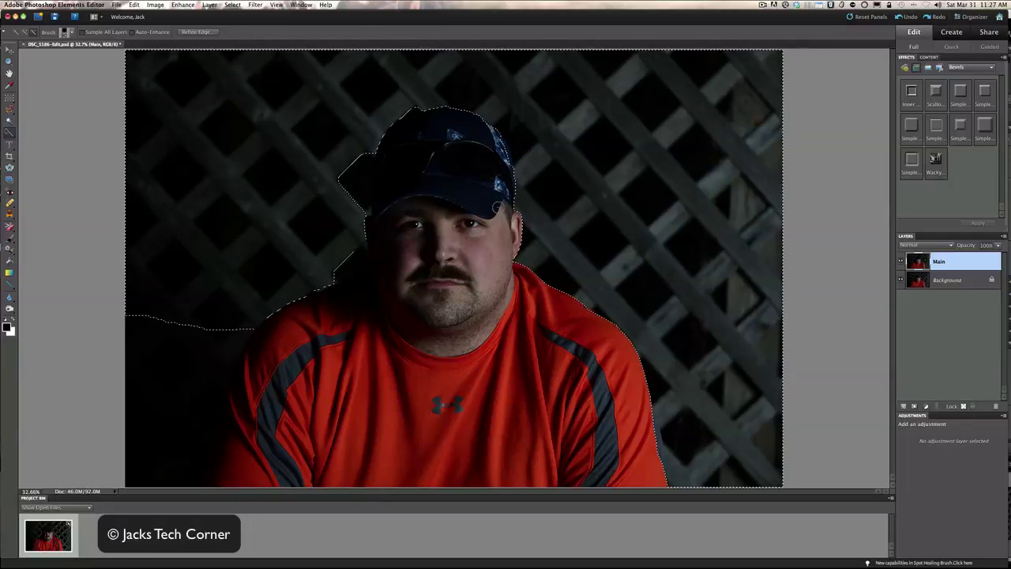
Refine the background selection's edge around the shadowed neck, the left-hand sleeve and the side of the cap
click(380, 256)
mouse_move(210, 360)
mouse_down()
mouse_move(190, 420)
mouse_move(190, 467)
mouse_move(196, 453)
mouse_move(199, 474)
mouse_move(225, 373)
mouse_move(226, 383)
mouse_up()
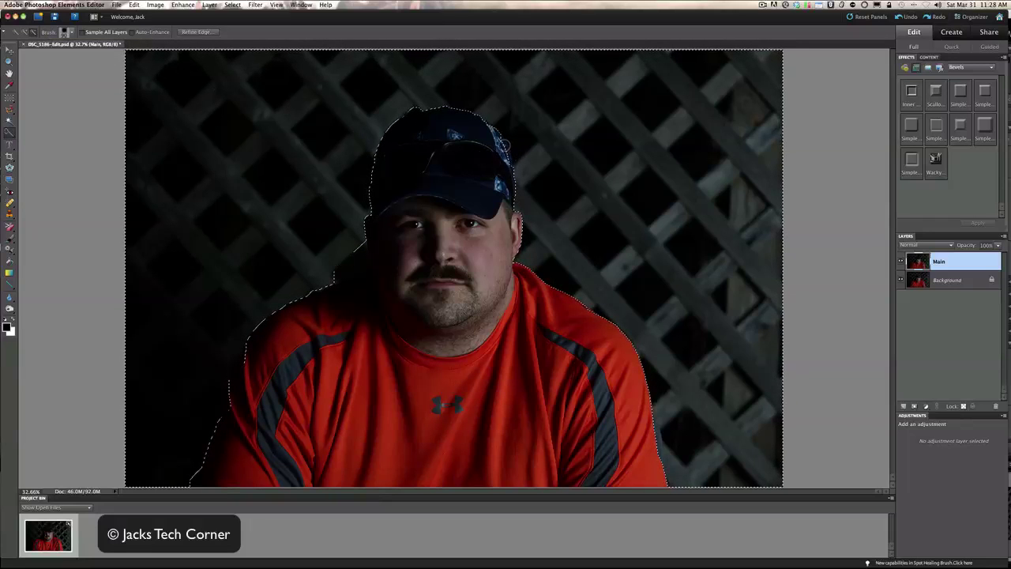
drag(506, 153, 511, 161)
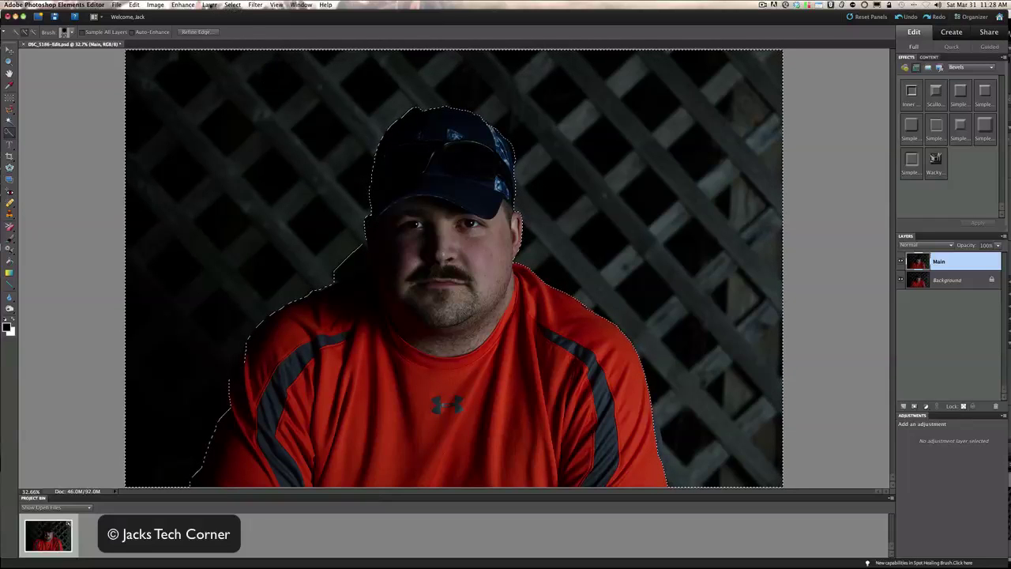
Copy the selected background to a new layer with Layer via Copy
click(210, 5)
mouse_move(222, 15)
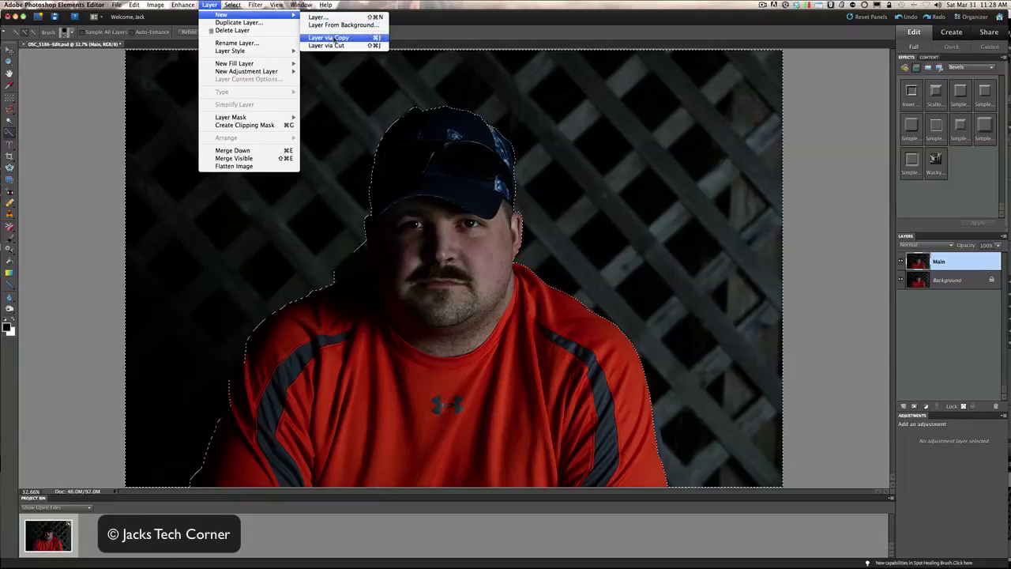
click(338, 38)
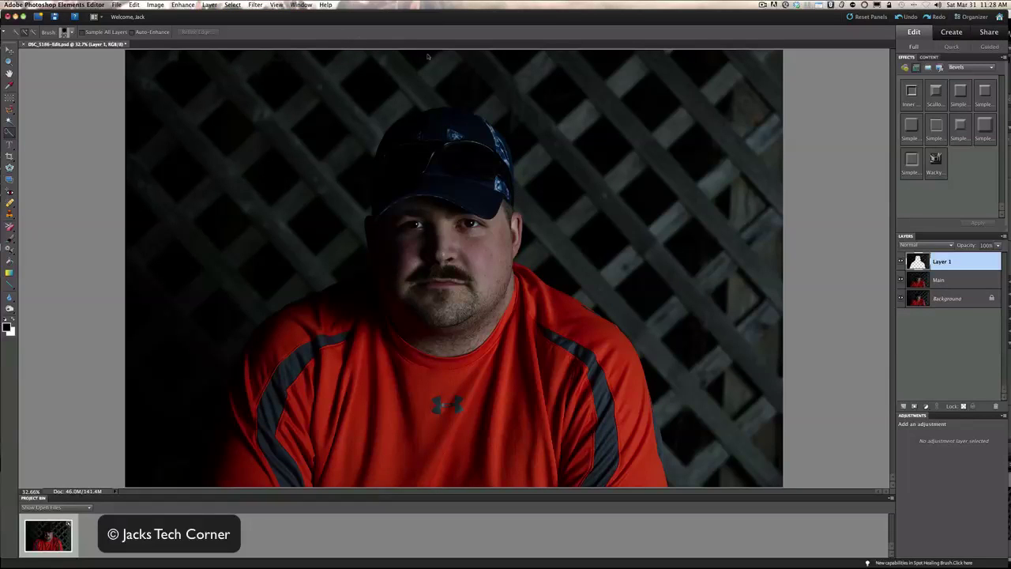
Add a Levels adjustment layer above the copied lattice background layer and clip it to that layer
click(902, 281)
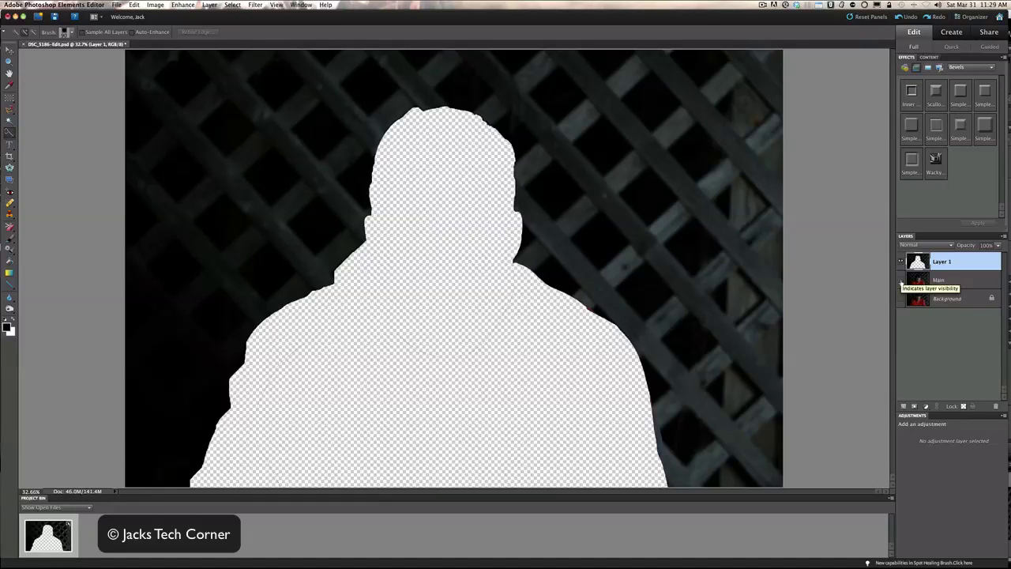
click(902, 281)
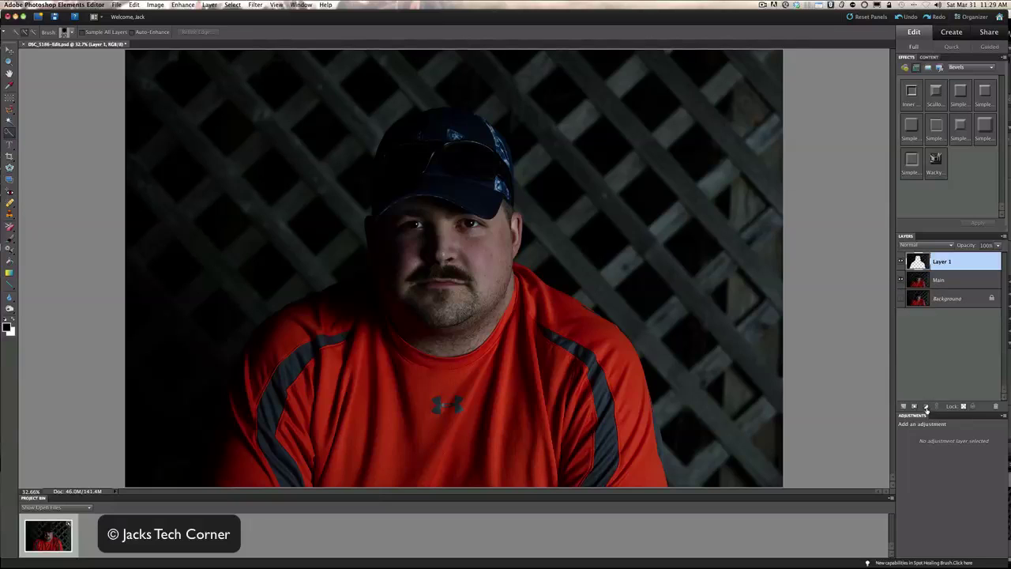
click(926, 406)
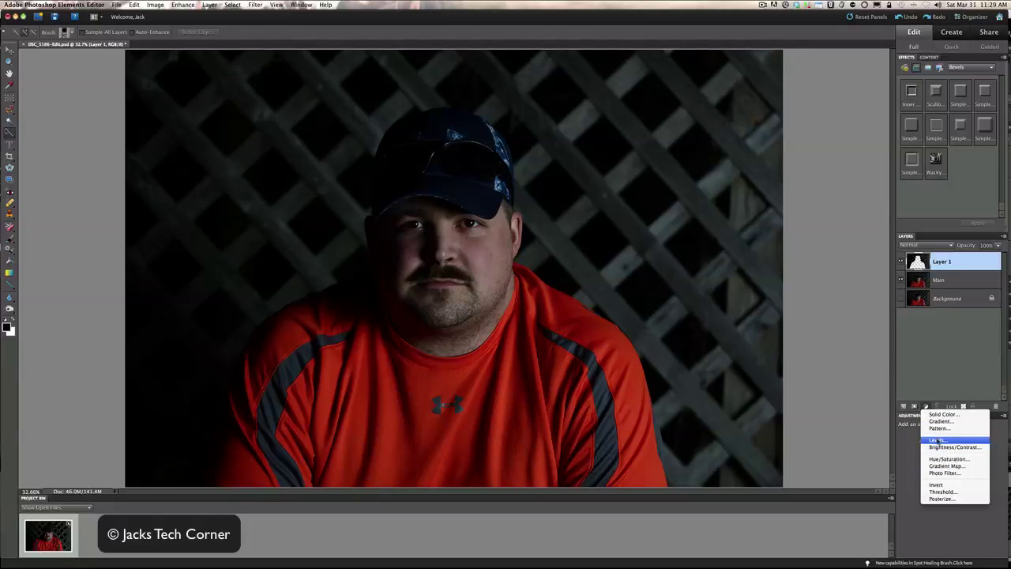
click(937, 442)
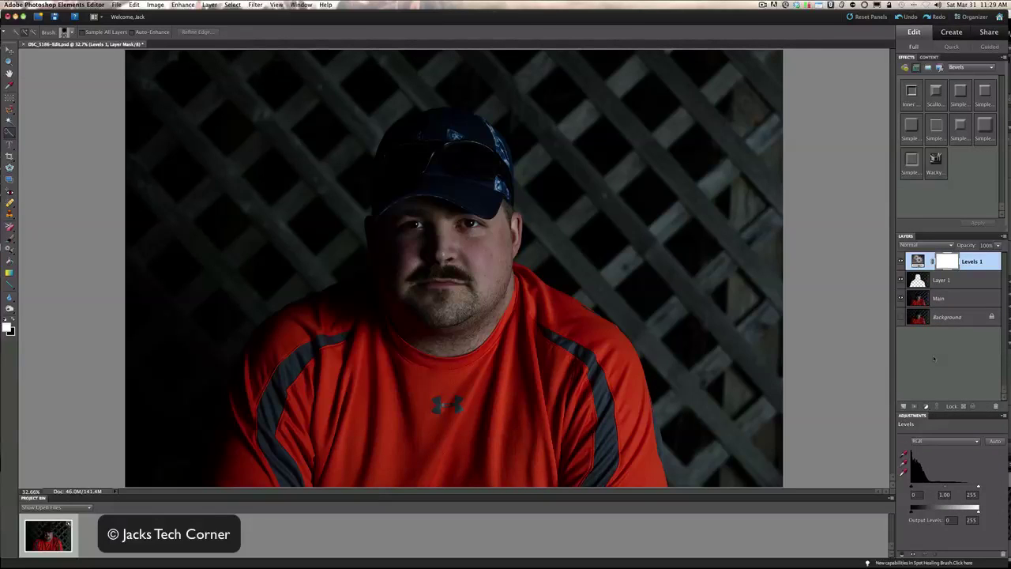
key(super+g)
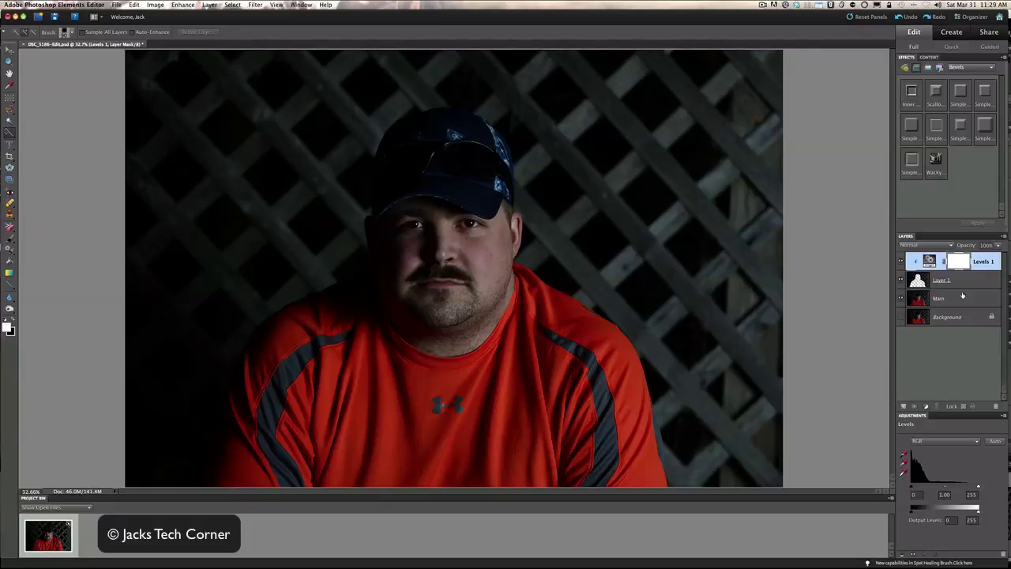
alt+click(937, 269)
Set the clipped Levels adjustment's input values to 14 for shadows, 1.61 for midtones and 252 for highlights
drag(912, 487, 931, 488)
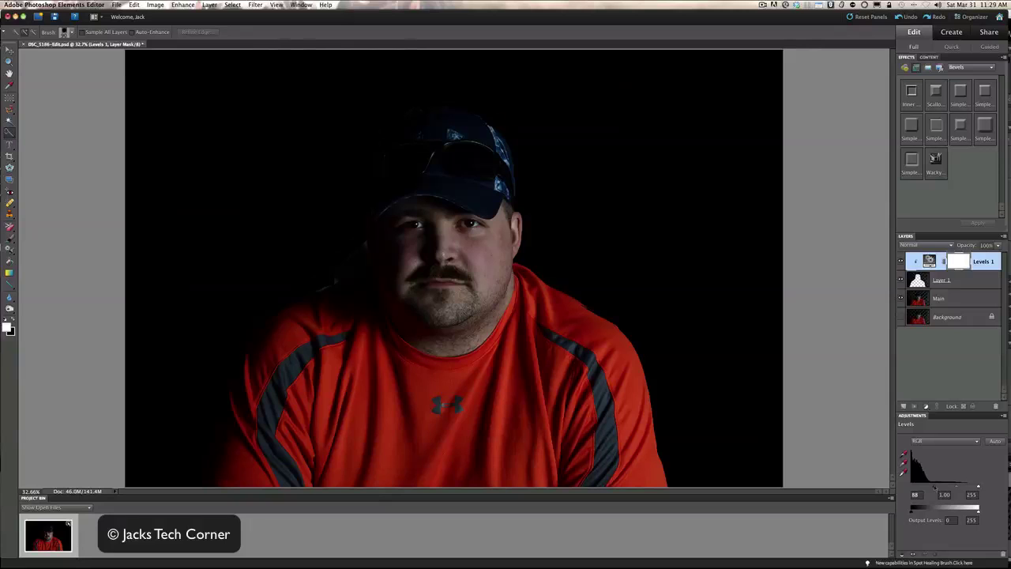
drag(936, 488, 914, 488)
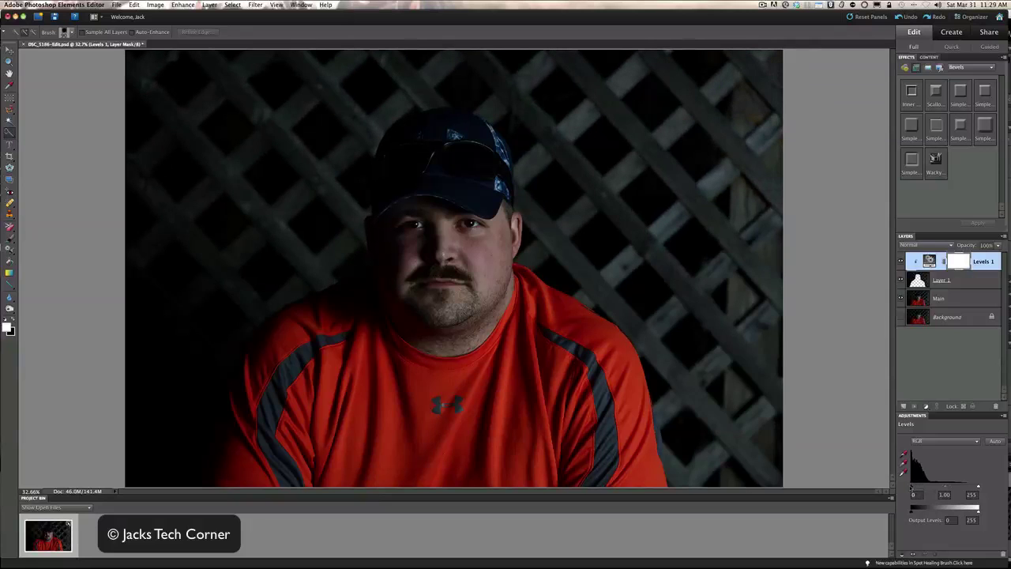
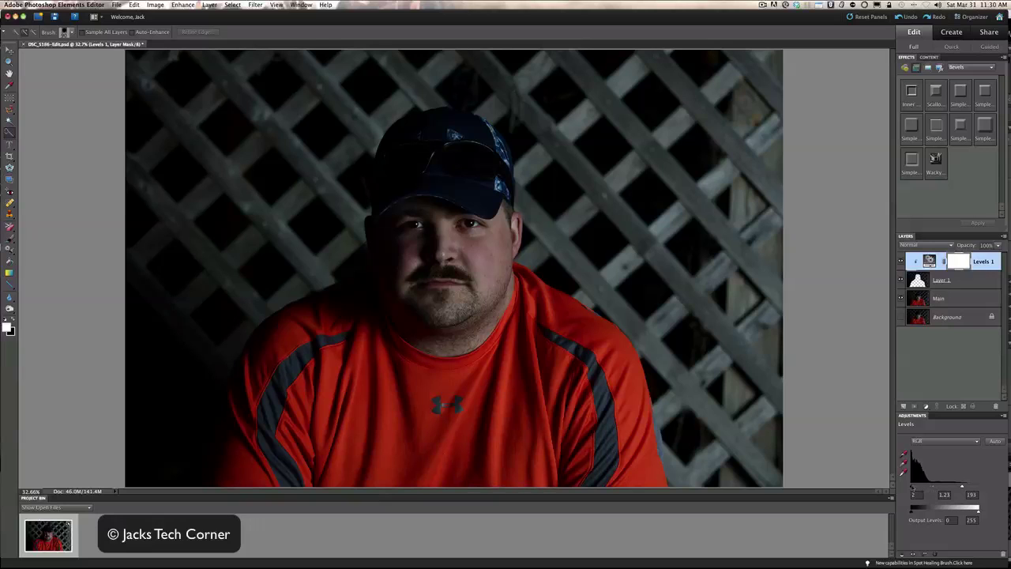
drag(913, 488, 915, 487)
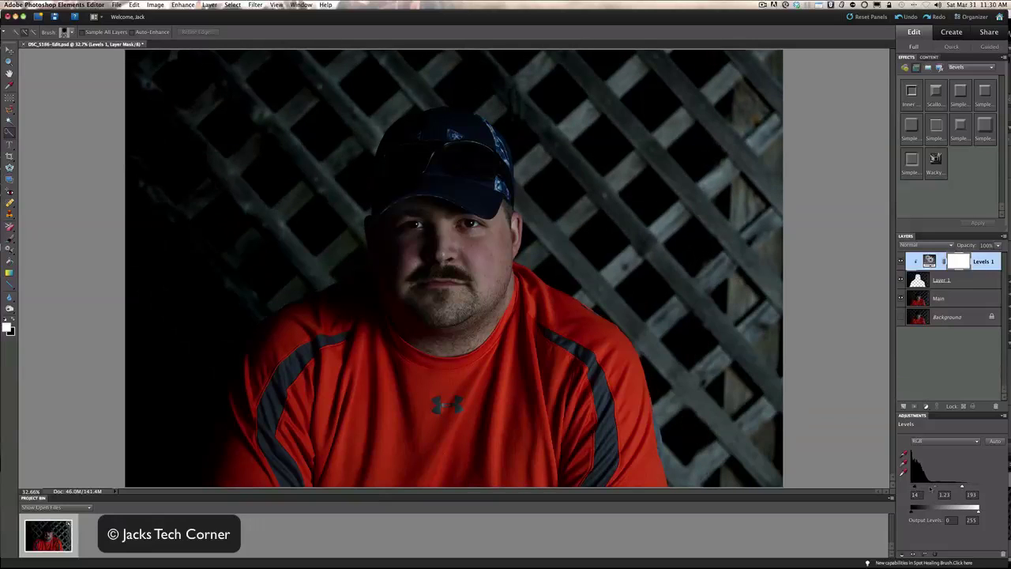
drag(938, 488, 913, 488)
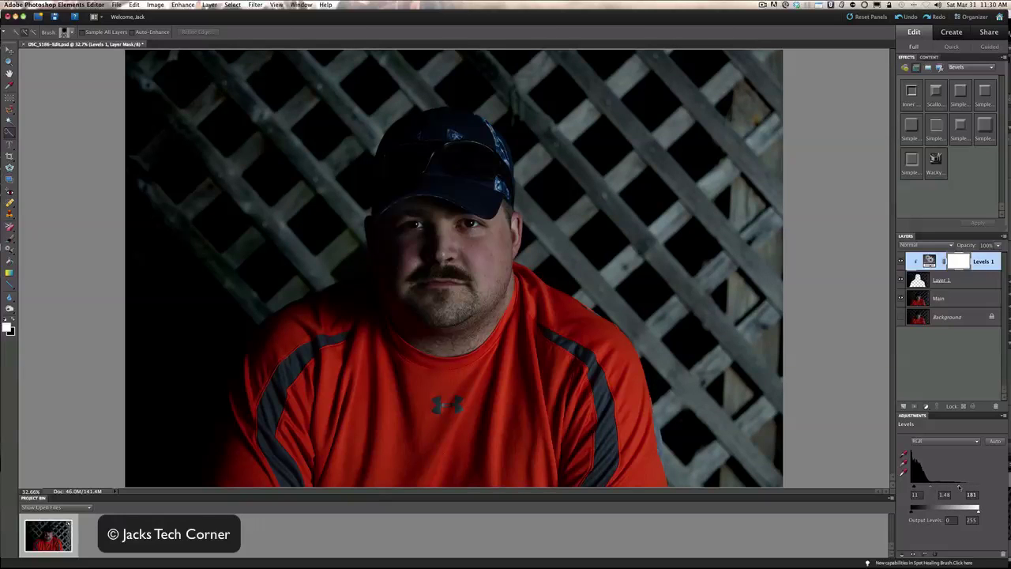
drag(963, 487, 912, 488)
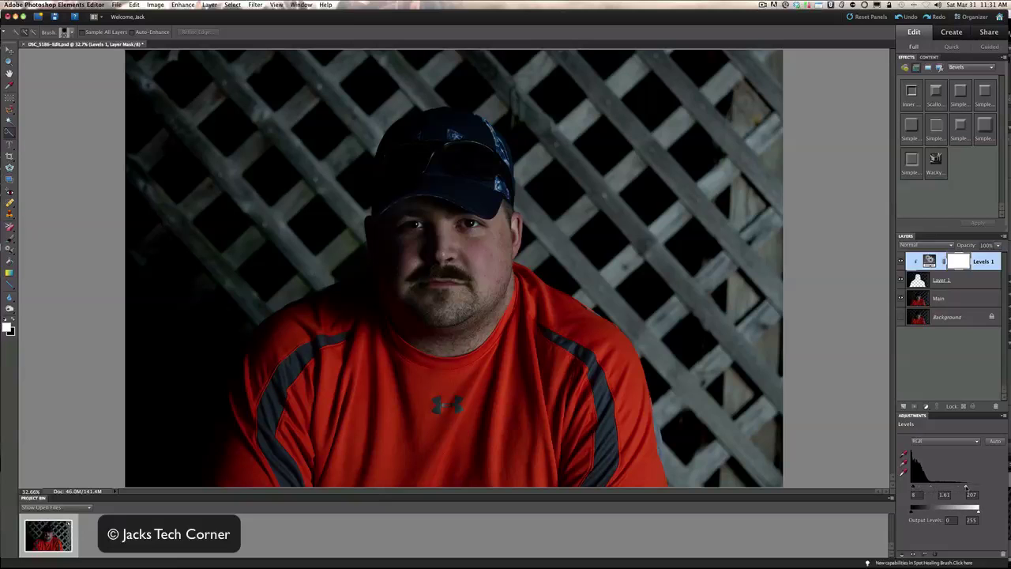
drag(966, 487, 979, 488)
drag(913, 488, 915, 488)
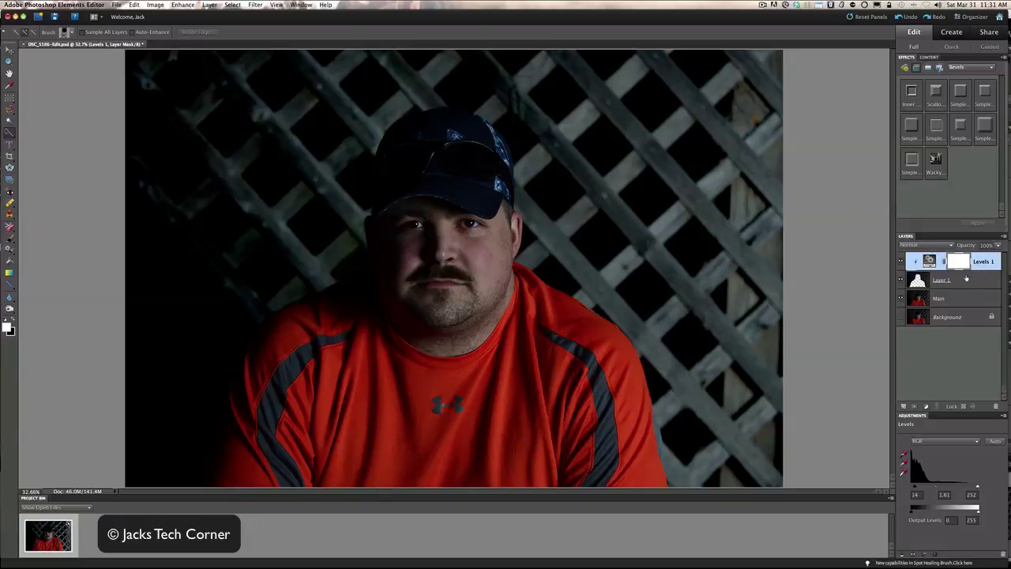
Crop a narrow vertical strip off the right-hand side of the photo, keeping its full height
click(959, 298)
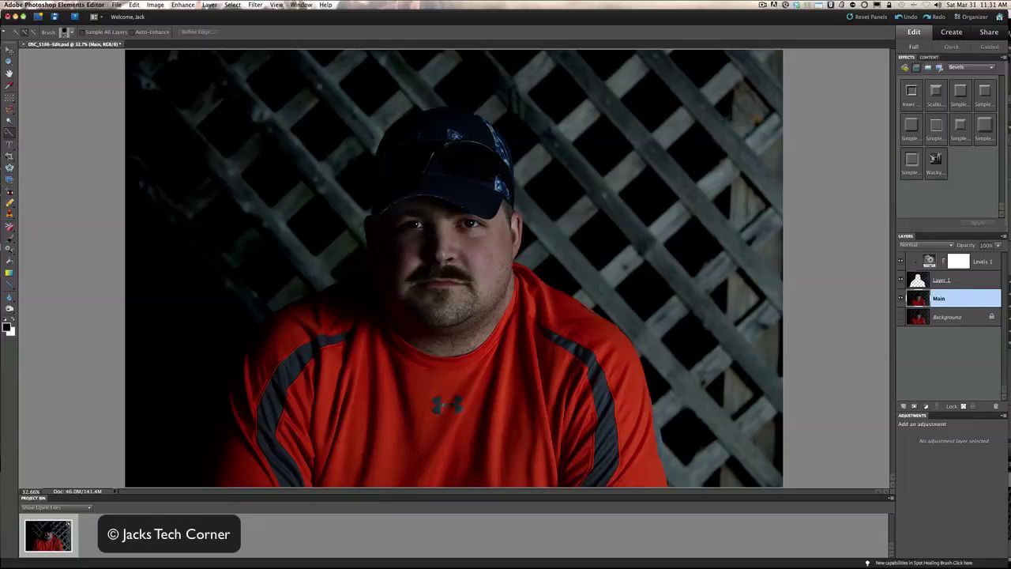
key(c)
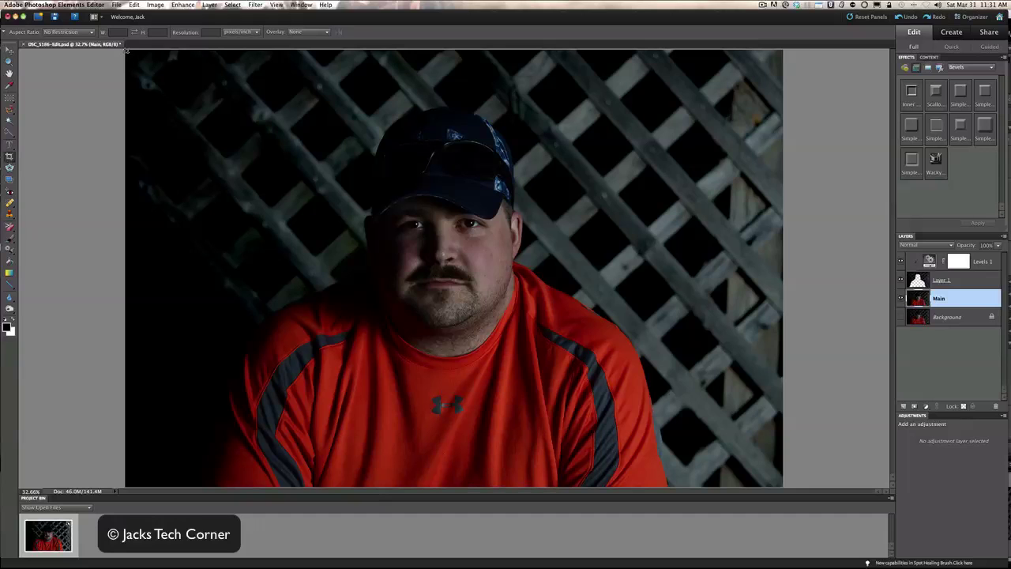
drag(127, 50, 717, 485)
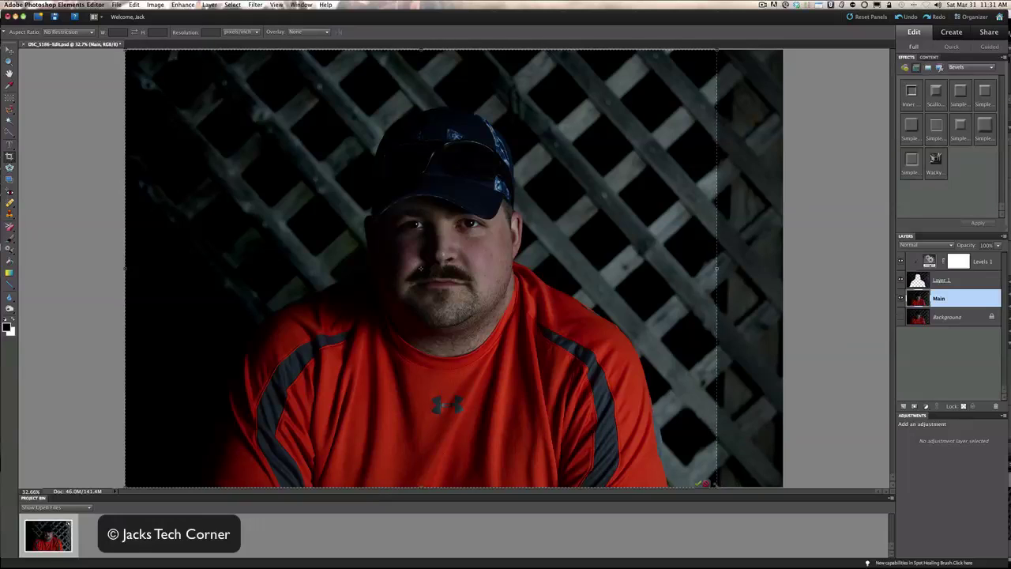
click(698, 483)
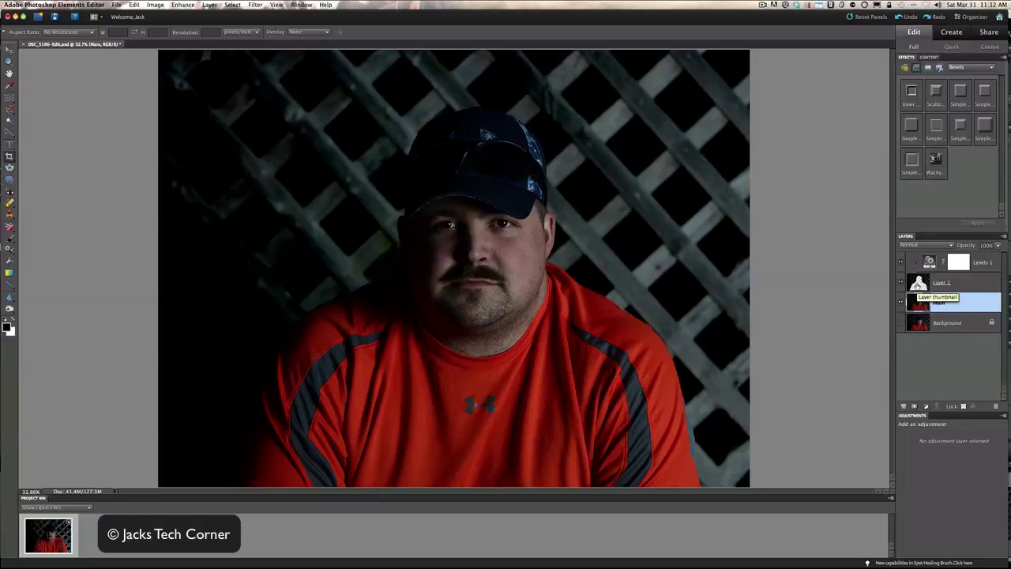
right_click(918, 282)
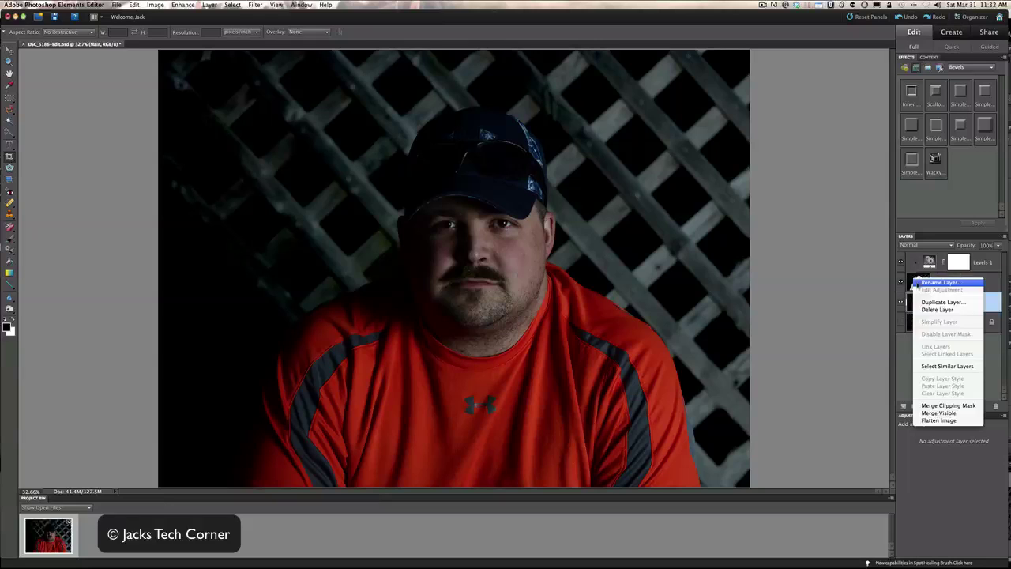
click(980, 283)
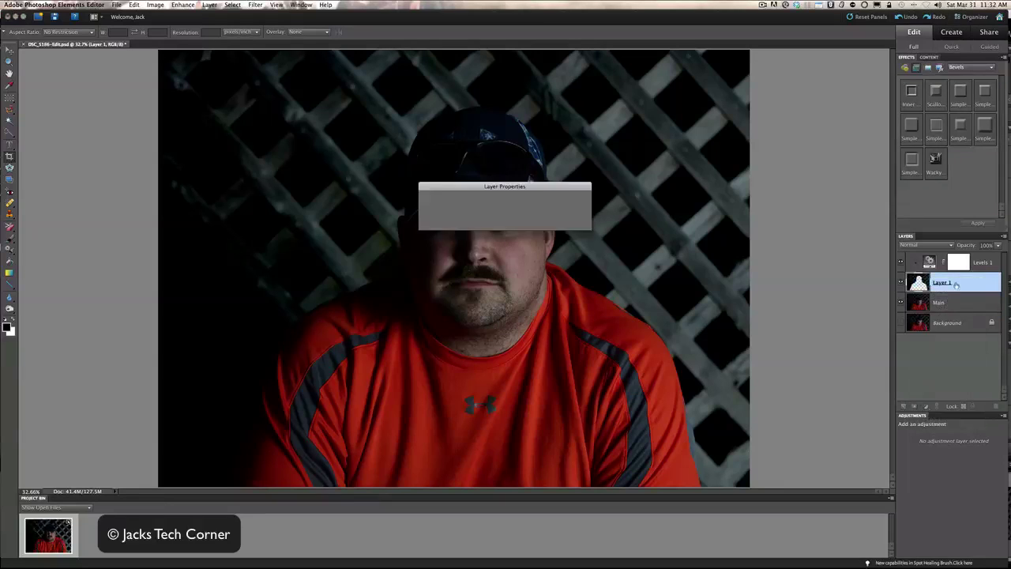
click(569, 210)
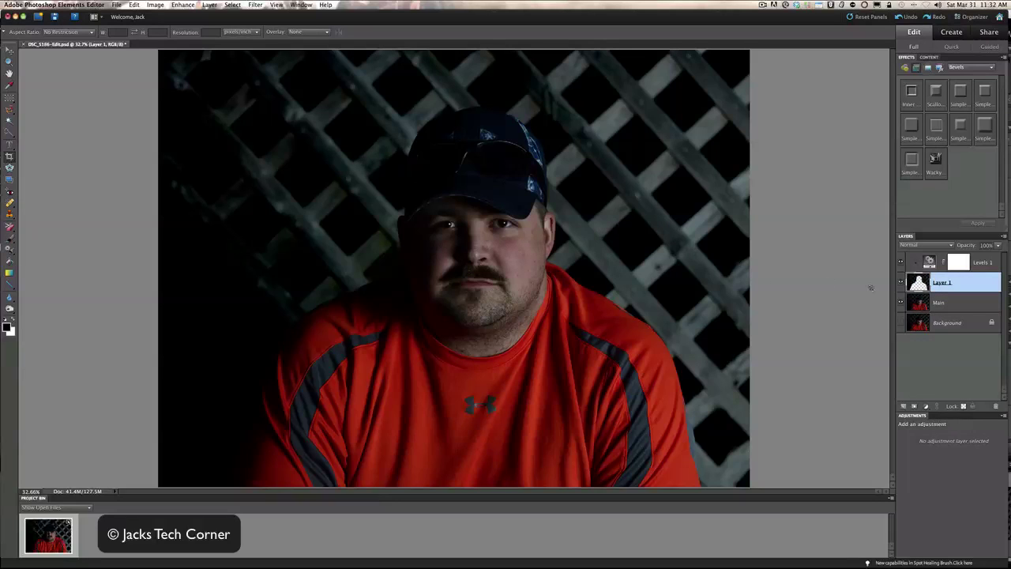
double_click(917, 288)
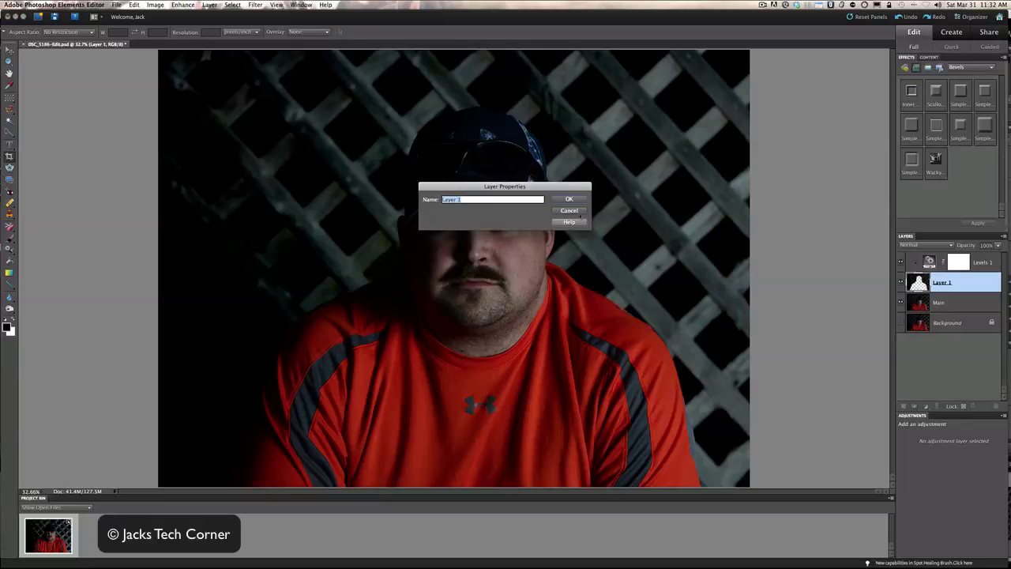
click(578, 212)
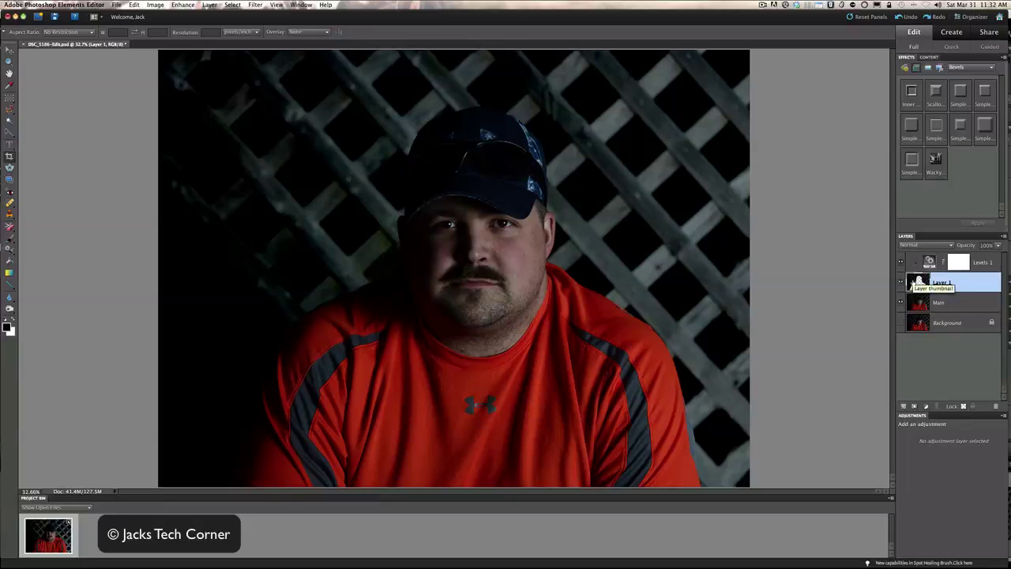
Load the outline of Layer 1 as a selection and invert it to select the man
super+double_click(917, 282)
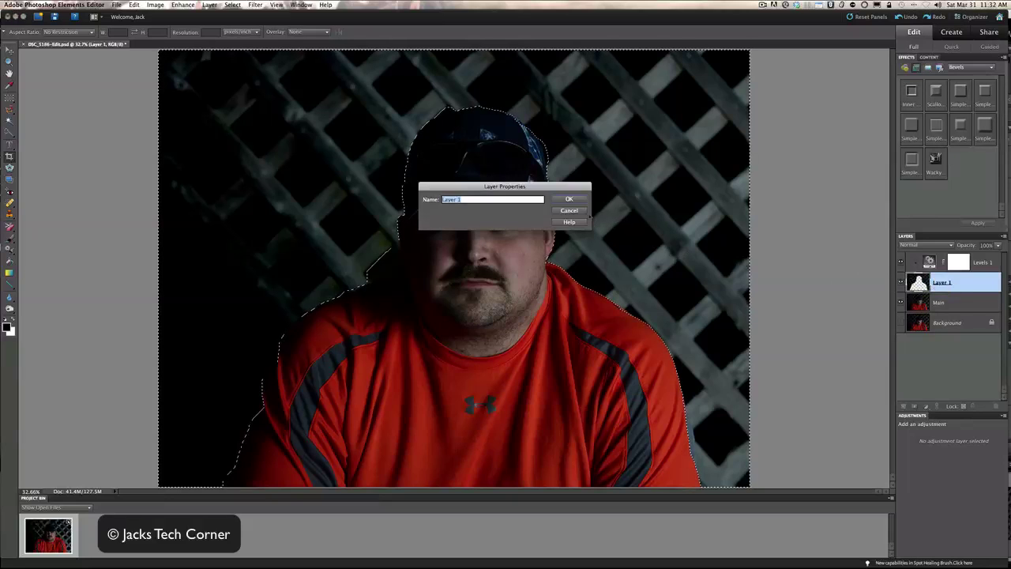
click(569, 210)
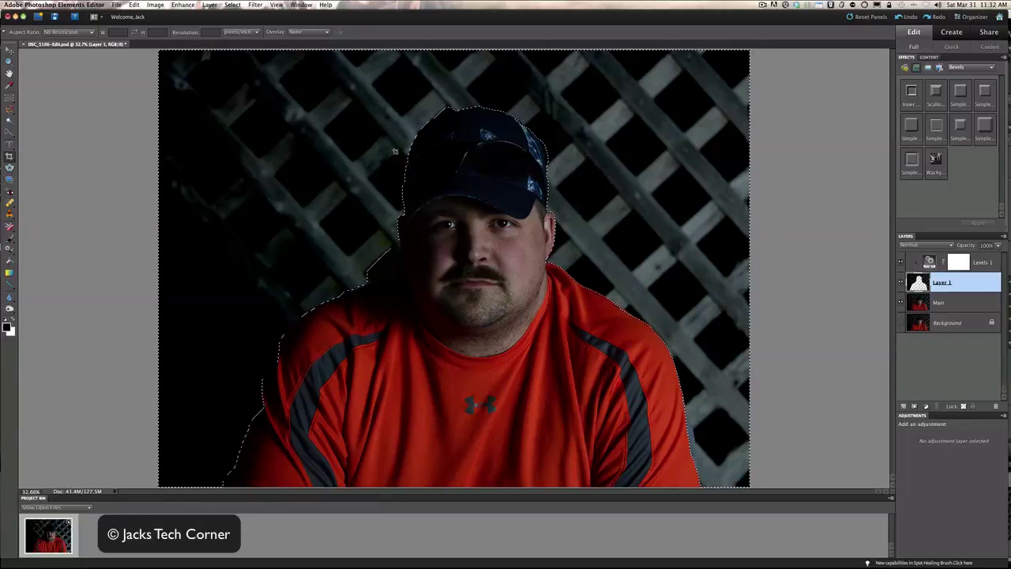
click(233, 5)
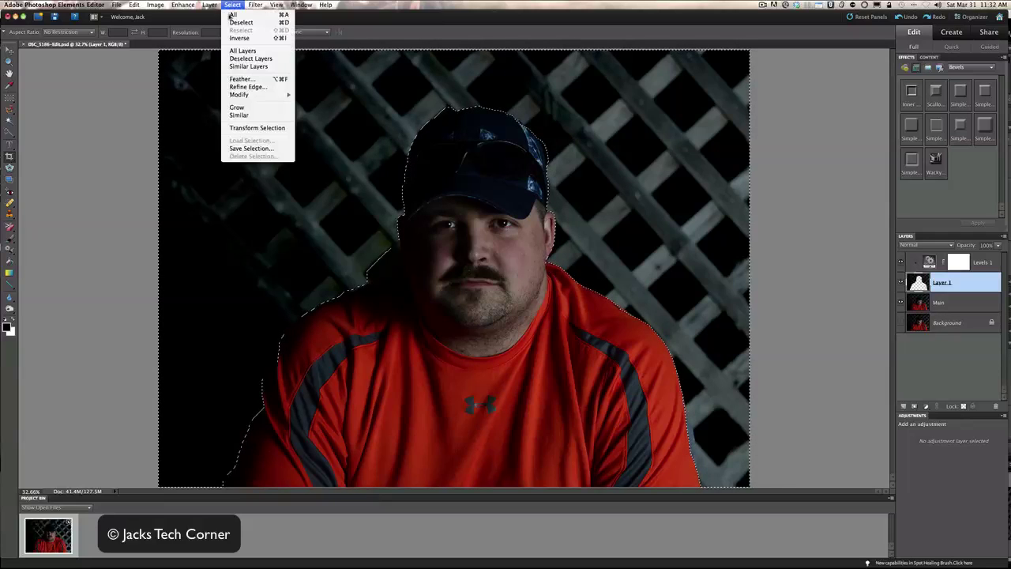
click(231, 38)
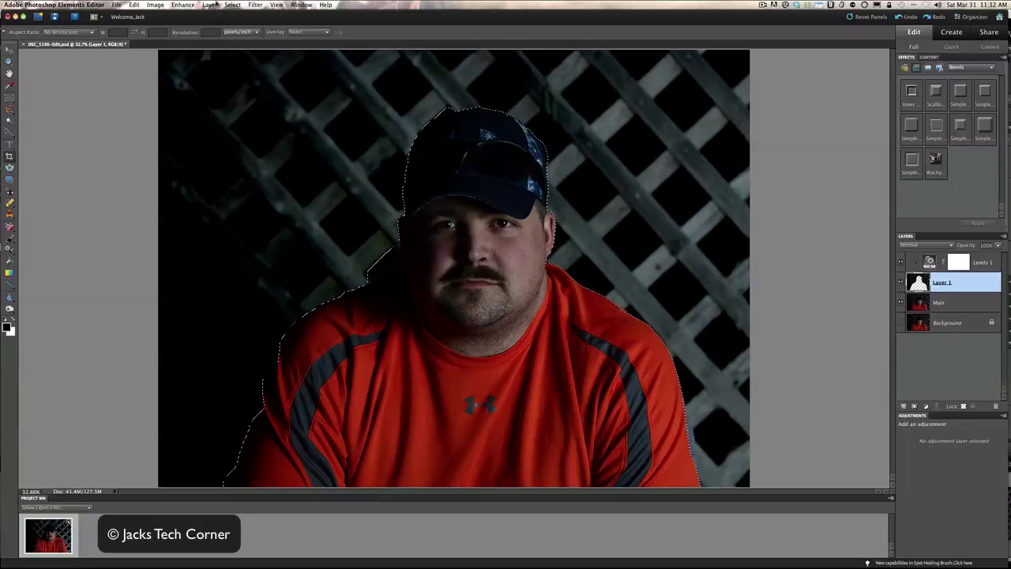
click(210, 5)
mouse_move(237, 15)
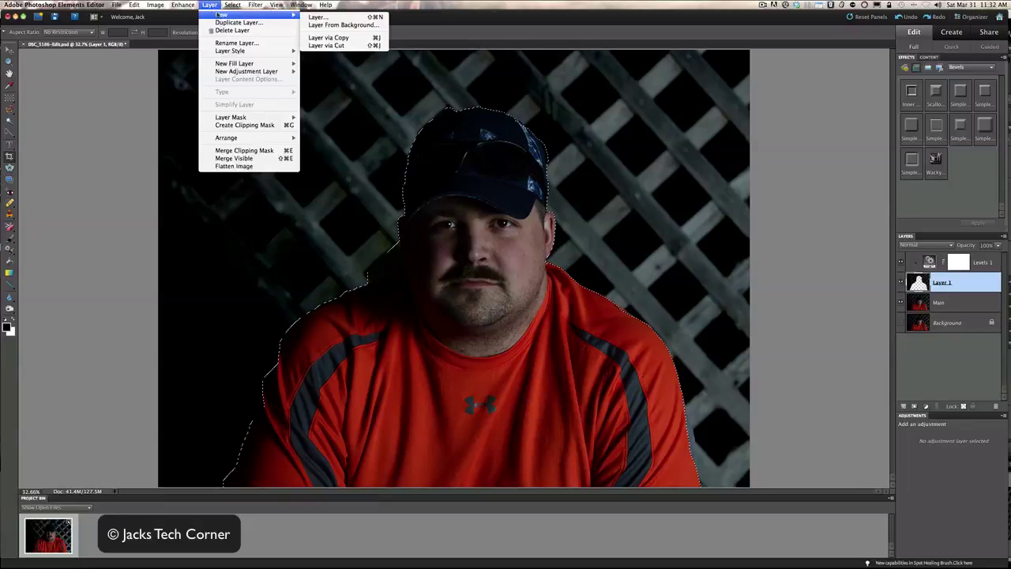
click(328, 38)
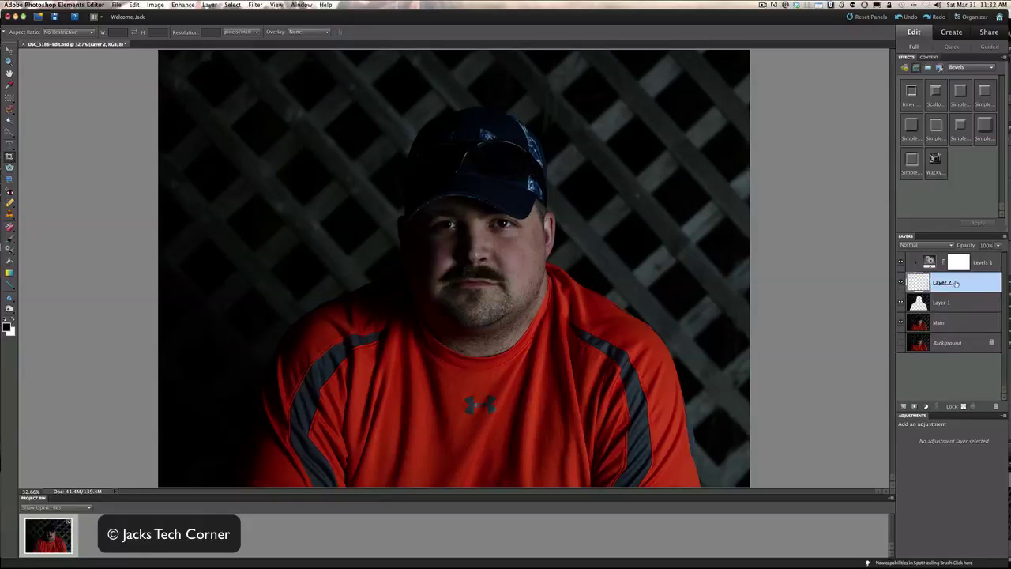
right_click(957, 283)
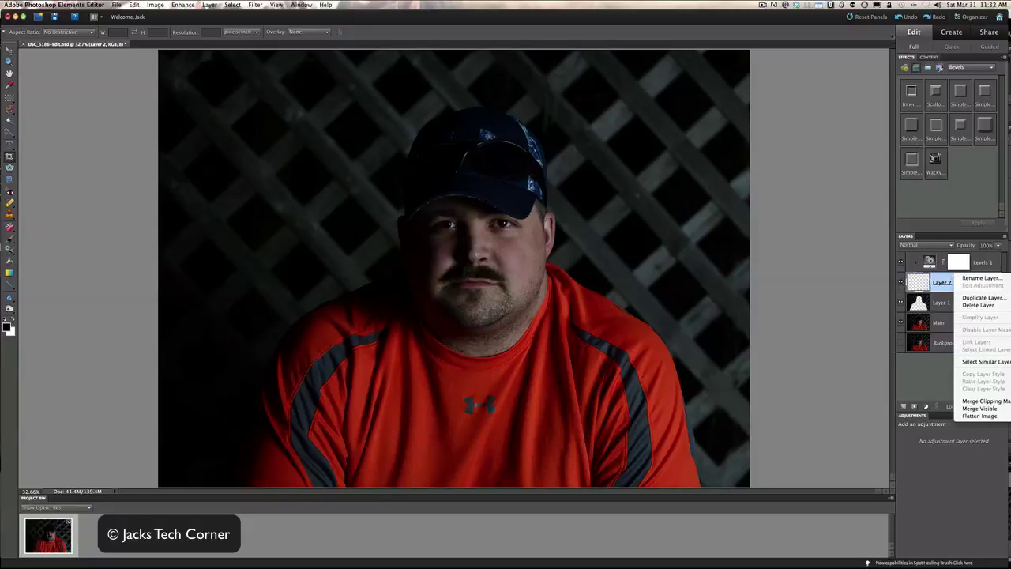
click(899, 18)
click(899, 17)
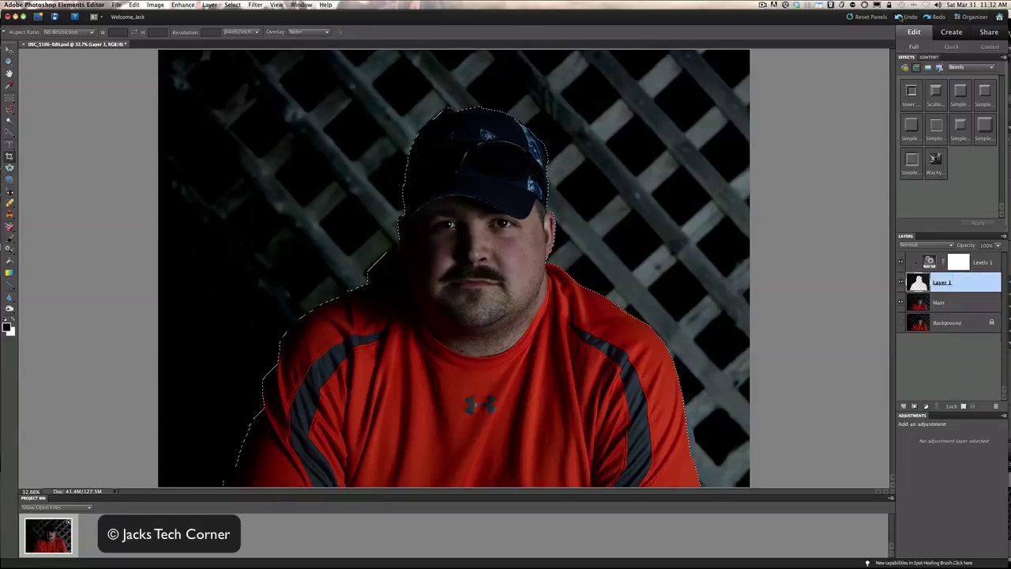
Copy the selected man from the Main layer to a new layer and move it to the top of the layer stack
click(963, 304)
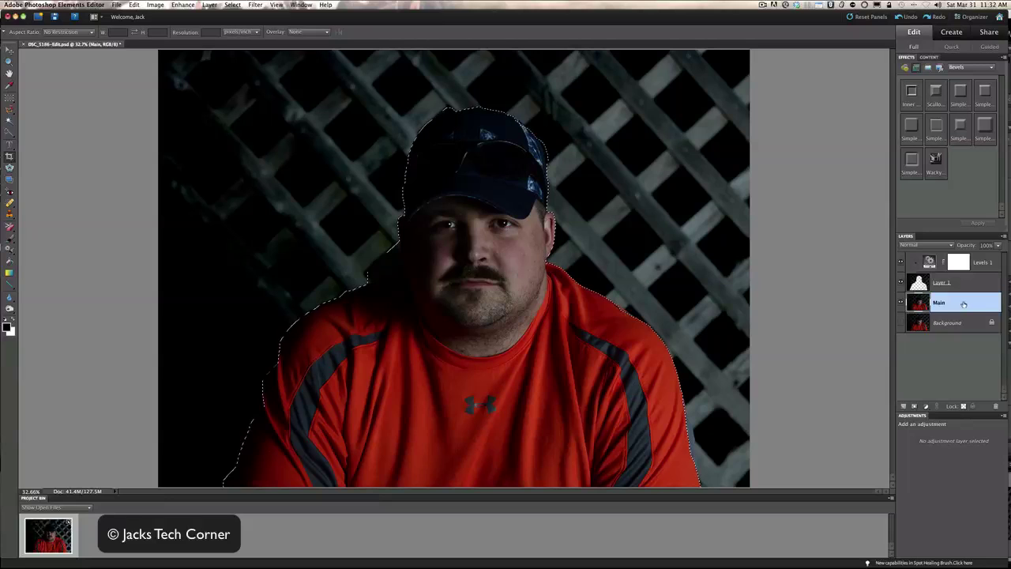
click(964, 283)
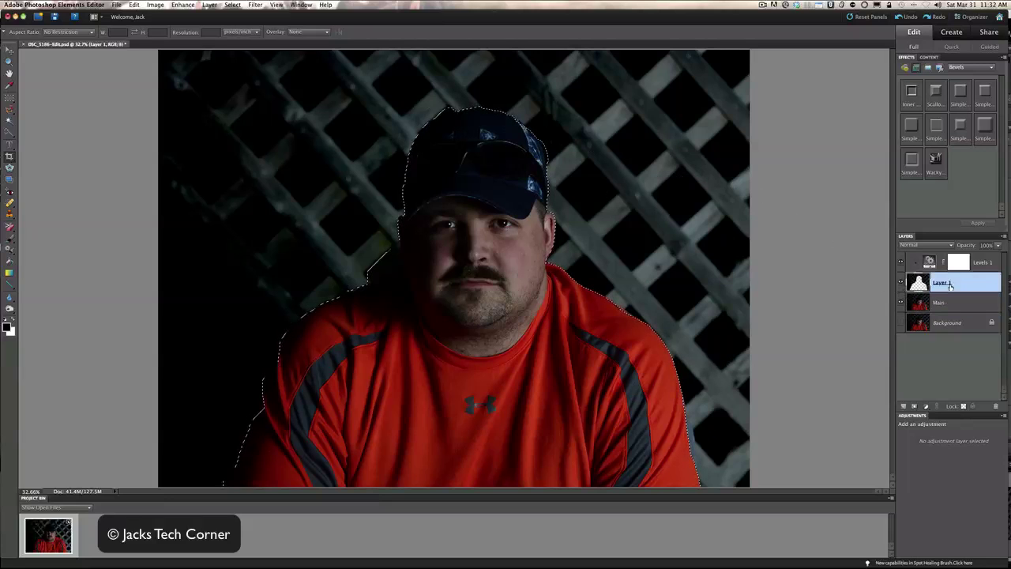
click(940, 299)
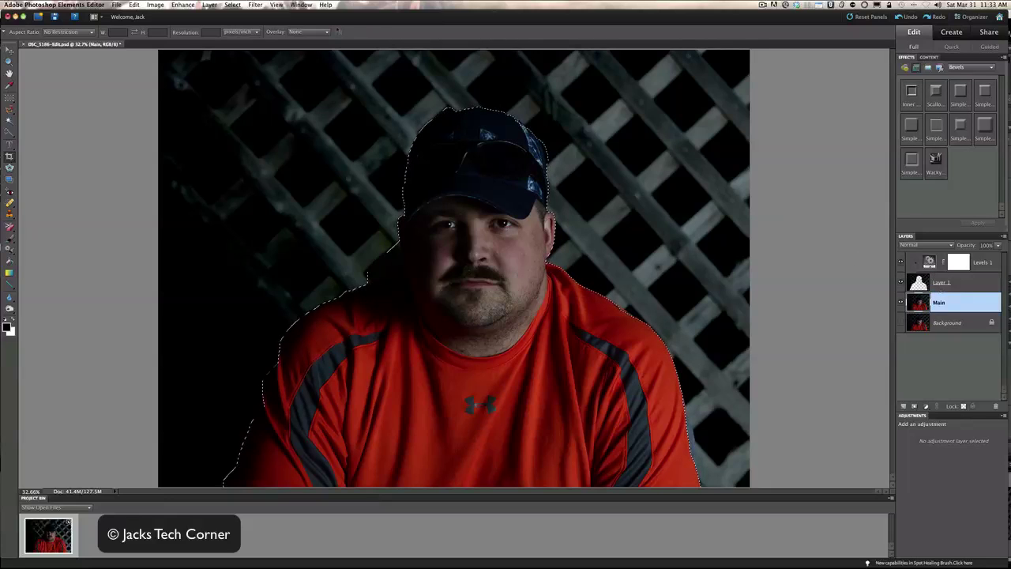
click(210, 4)
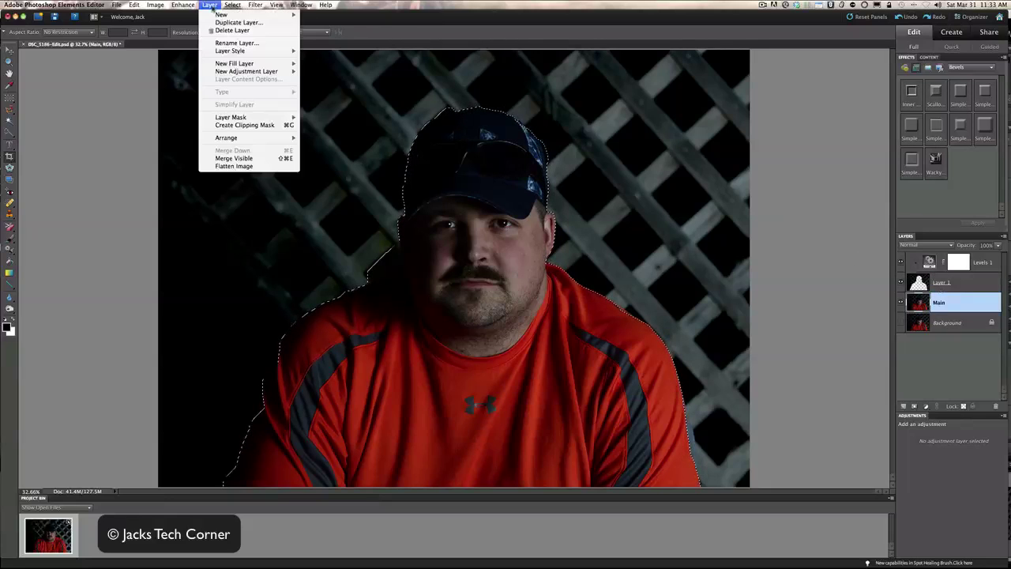
mouse_move(238, 15)
click(318, 38)
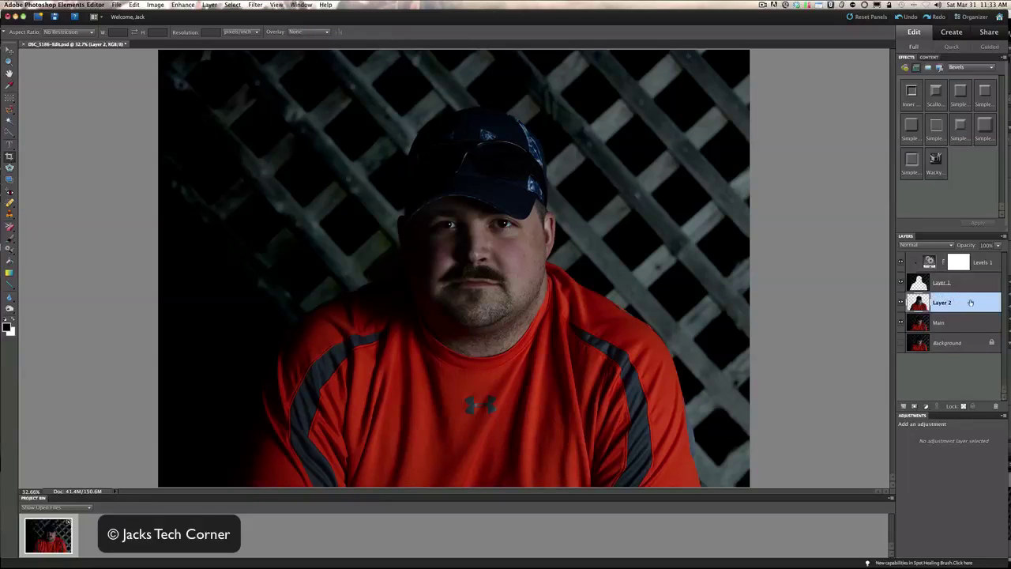
drag(971, 303, 972, 263)
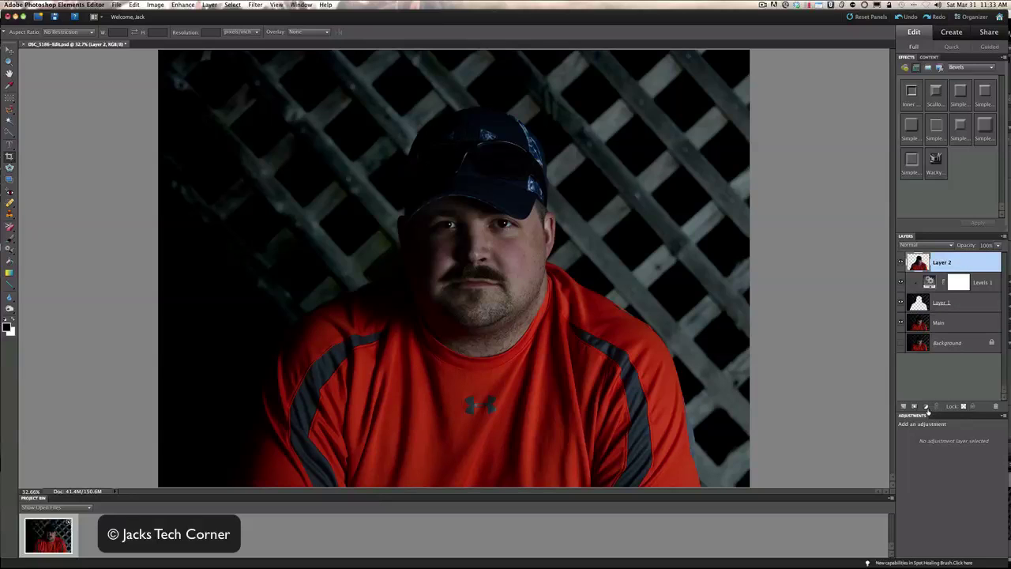
Add a Hue/Saturation adjustment layer above the man's Layer 2 and clip it to that layer
click(927, 406)
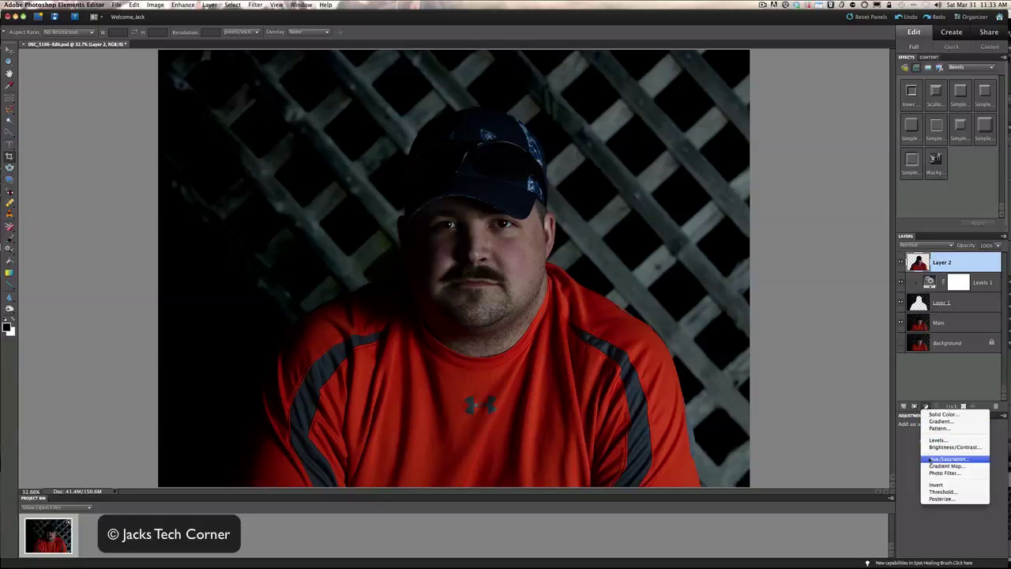
click(949, 459)
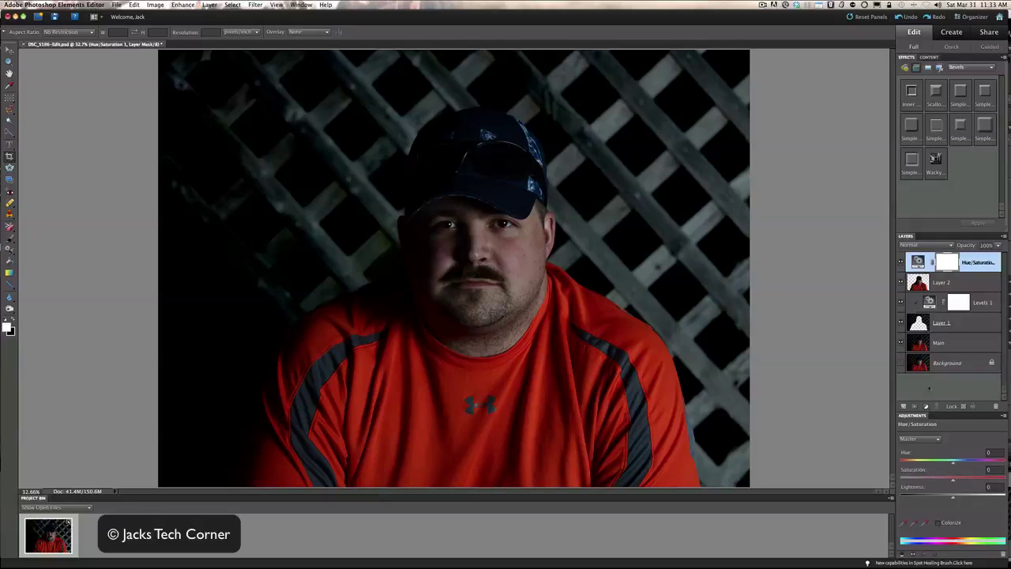
key(super+g)
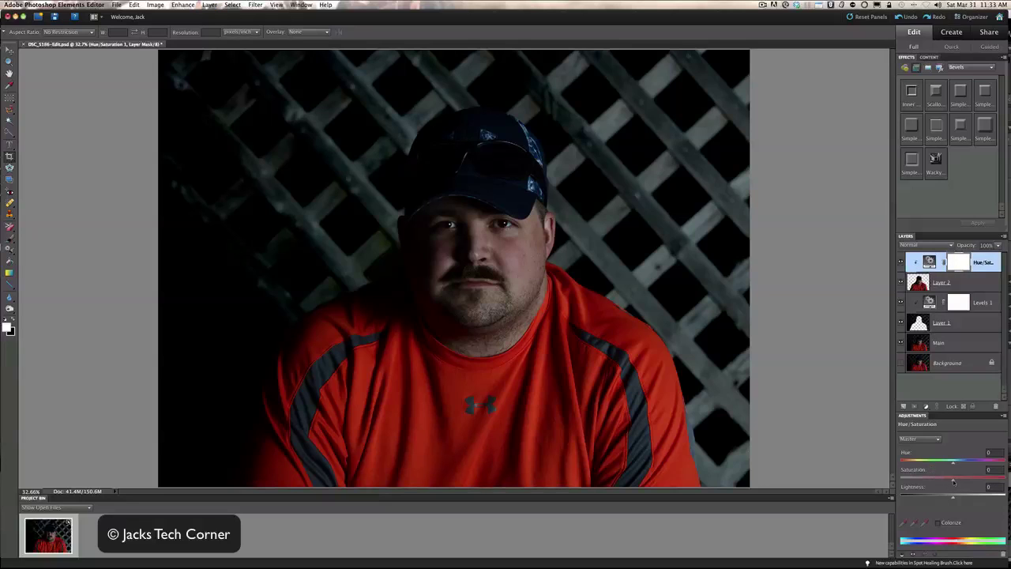
Set the clipped Hue/Saturation adjustment to hue +11, saturation +32 and lightness +2
mouse_move(954, 481)
mouse_down()
mouse_move(997, 482)
mouse_move(971, 482)
mouse_up()
drag(956, 464, 960, 465)
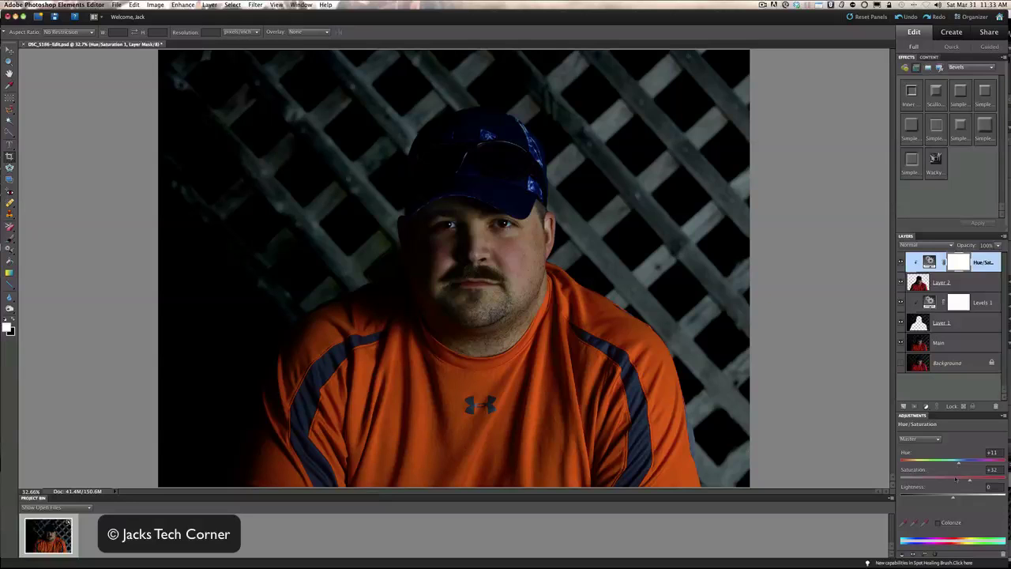
drag(953, 499, 956, 499)
drag(955, 498, 956, 498)
click(211, 7)
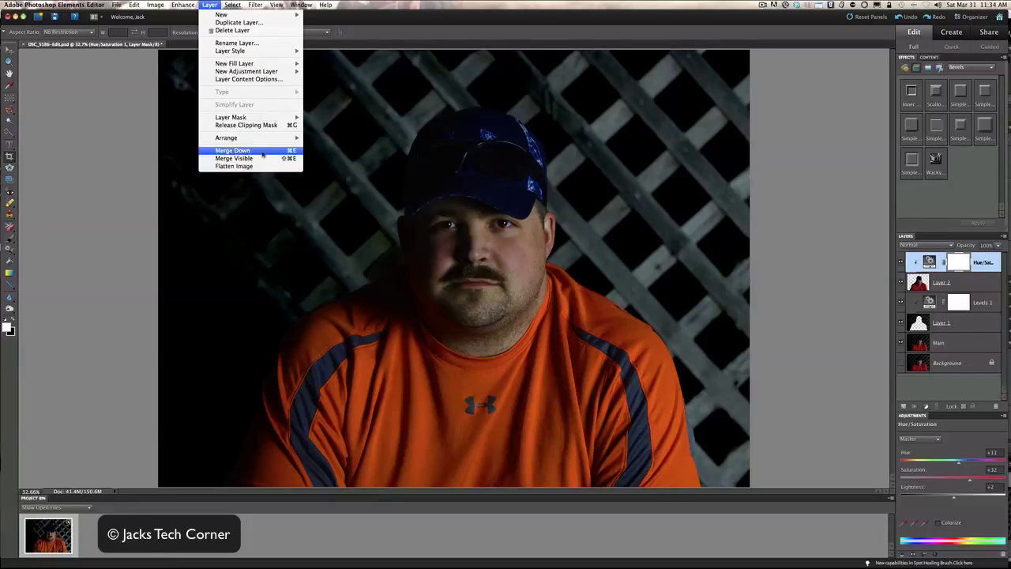
click(230, 168)
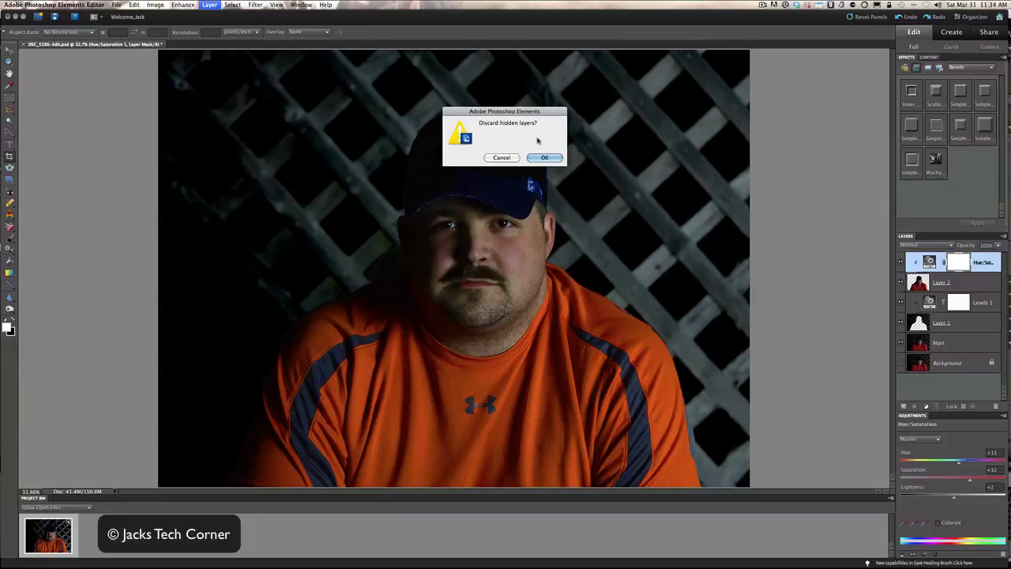
click(500, 158)
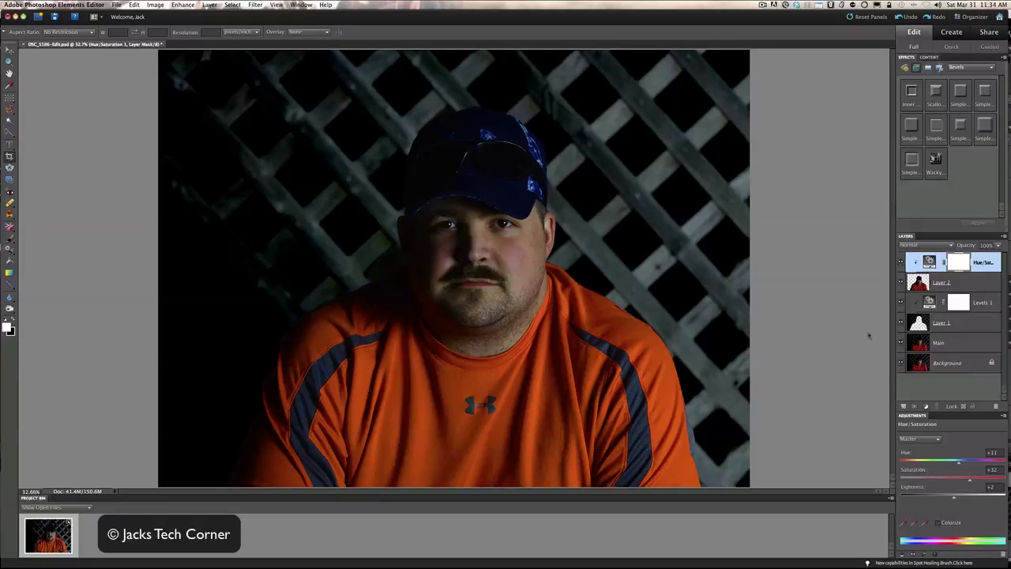
Flatten the image into a single background layer, discarding the hidden layers, and activate the Move tool
click(212, 6)
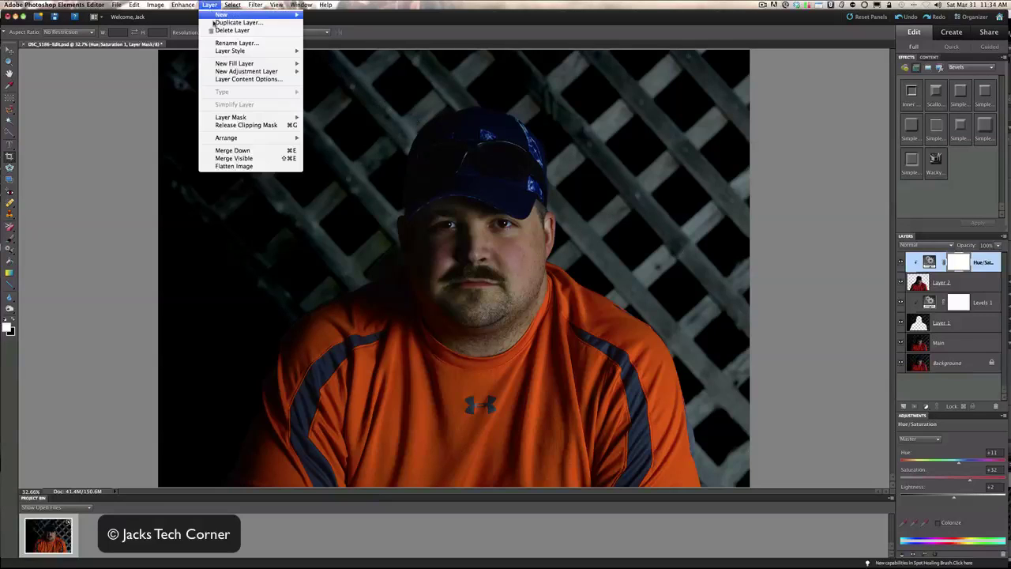
click(234, 166)
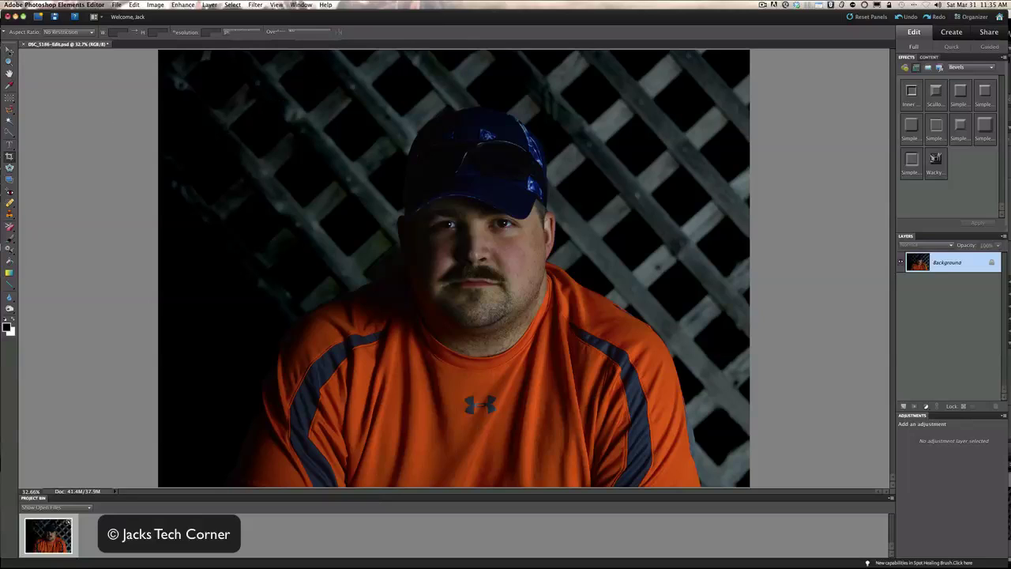
click(9, 50)
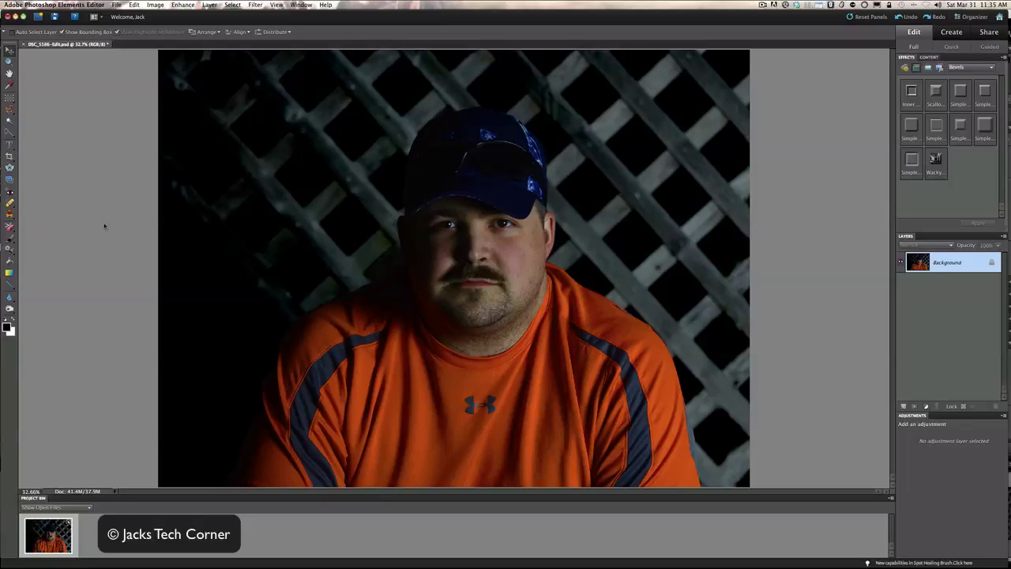